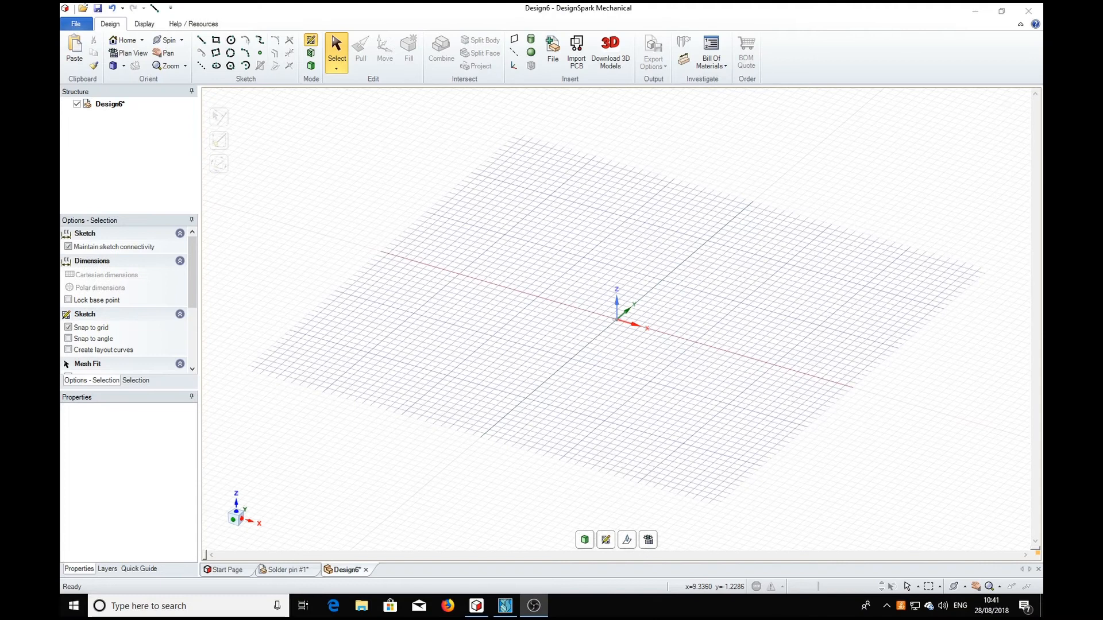
Check the solder pin's dimensions in the AutoSketch drawing and return to the empty 3D design.
left_click_drag(1042, 38, 882, 71)
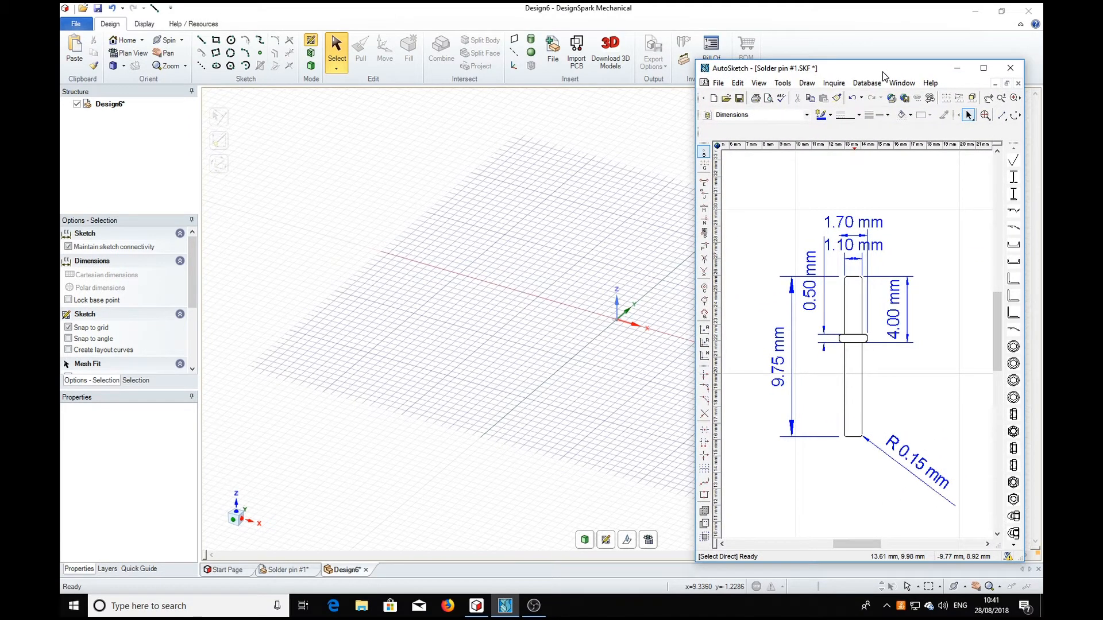
left_click_drag(883, 71, 1102, 69)
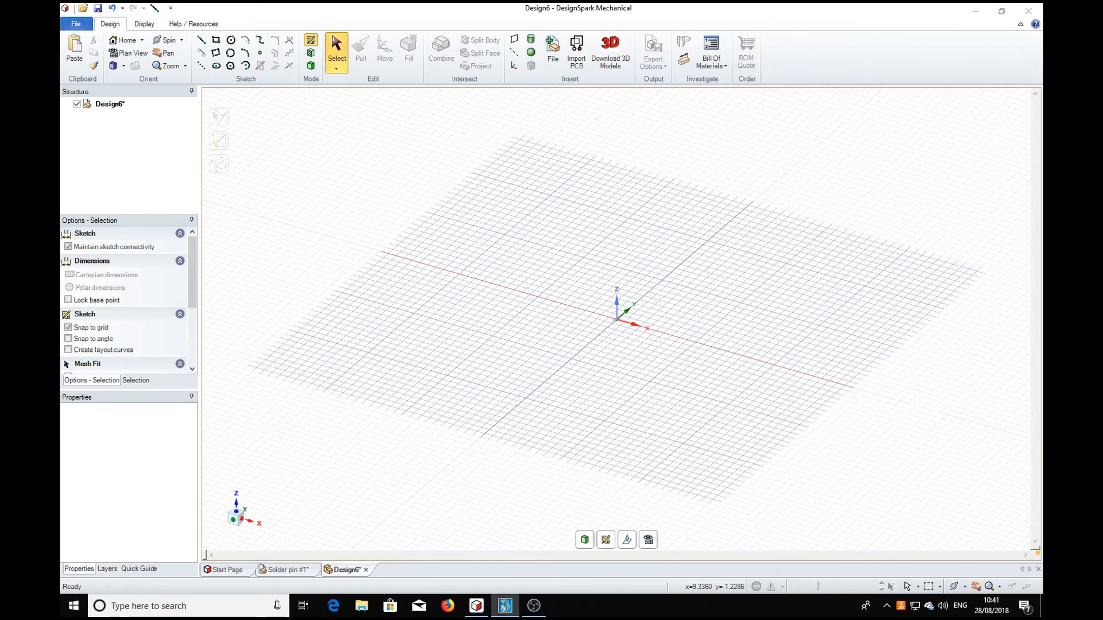
left_click(609, 250)
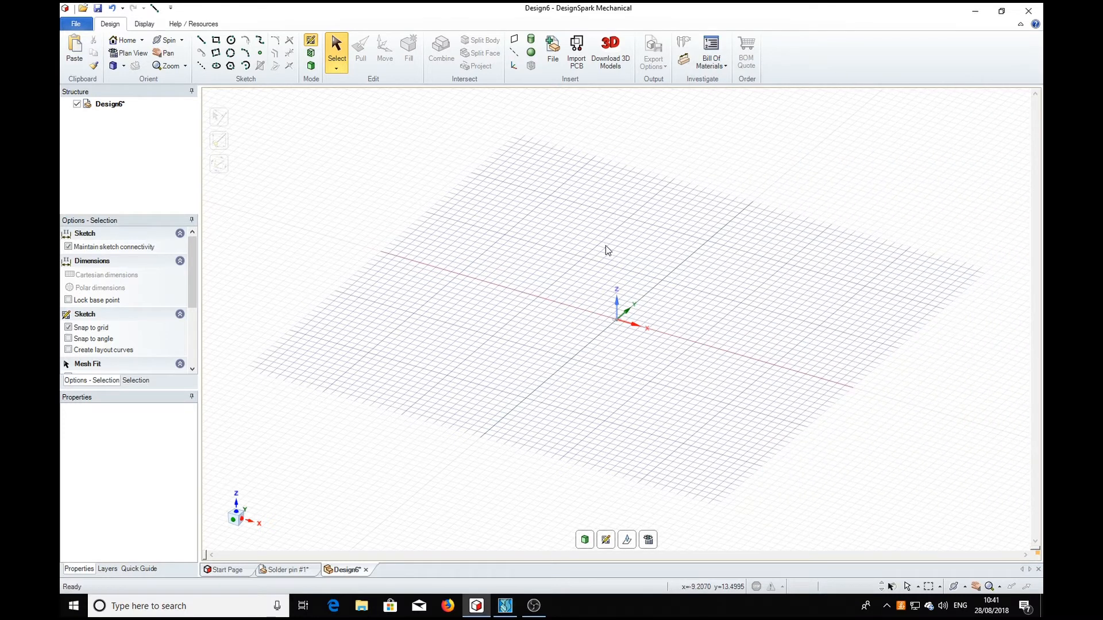
In plan view, sketch a circle of 1.1 mm diameter centred on the origin.
key("v")
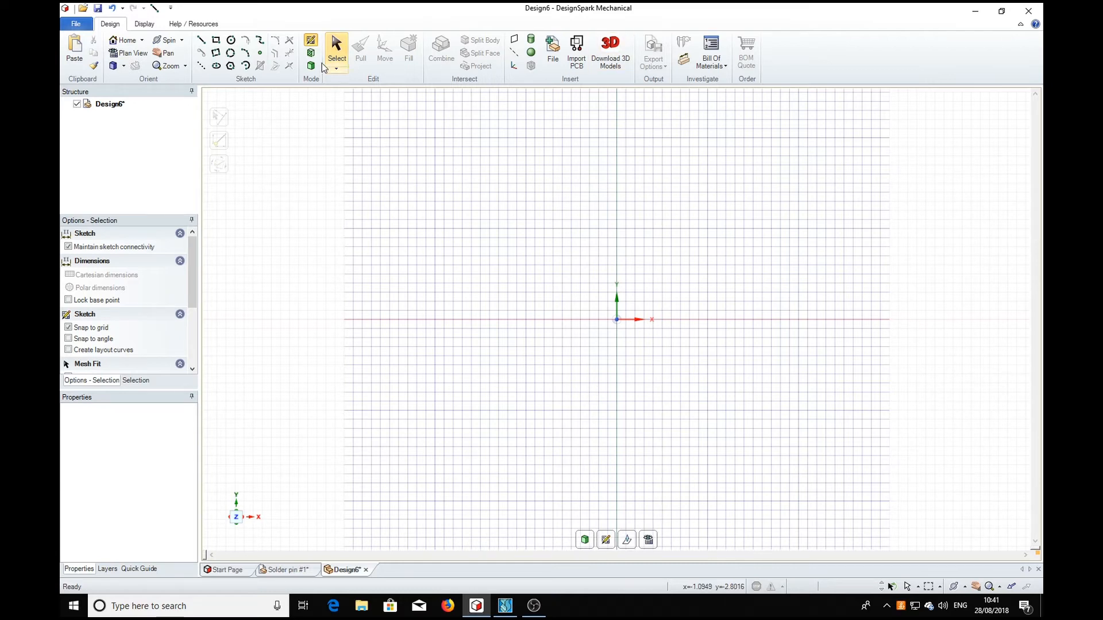
left_click(231, 41)
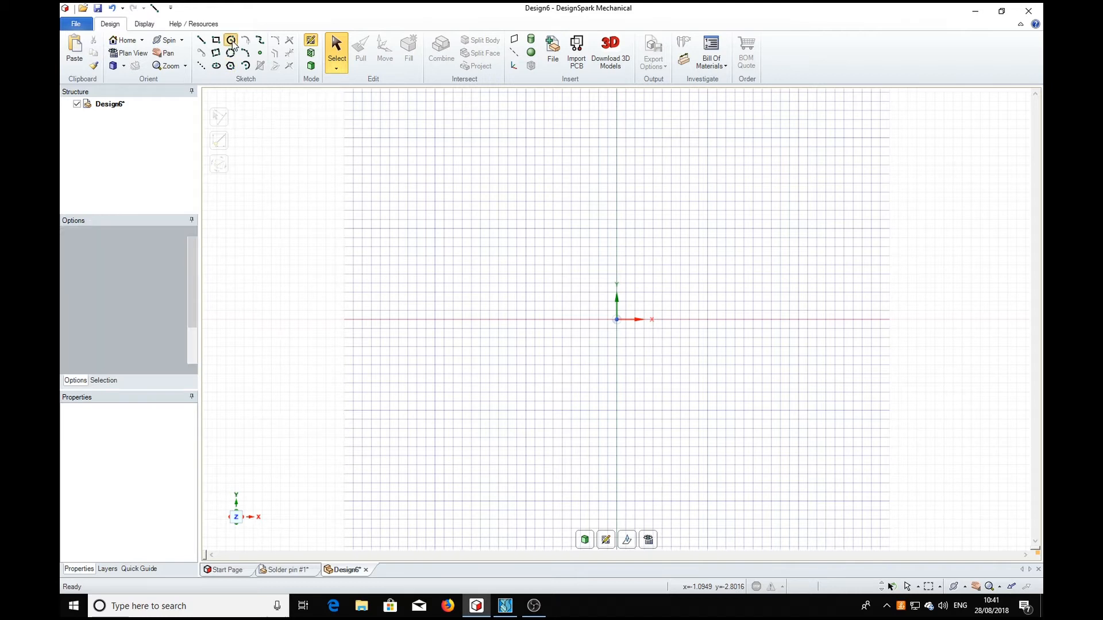
left_click(617, 320)
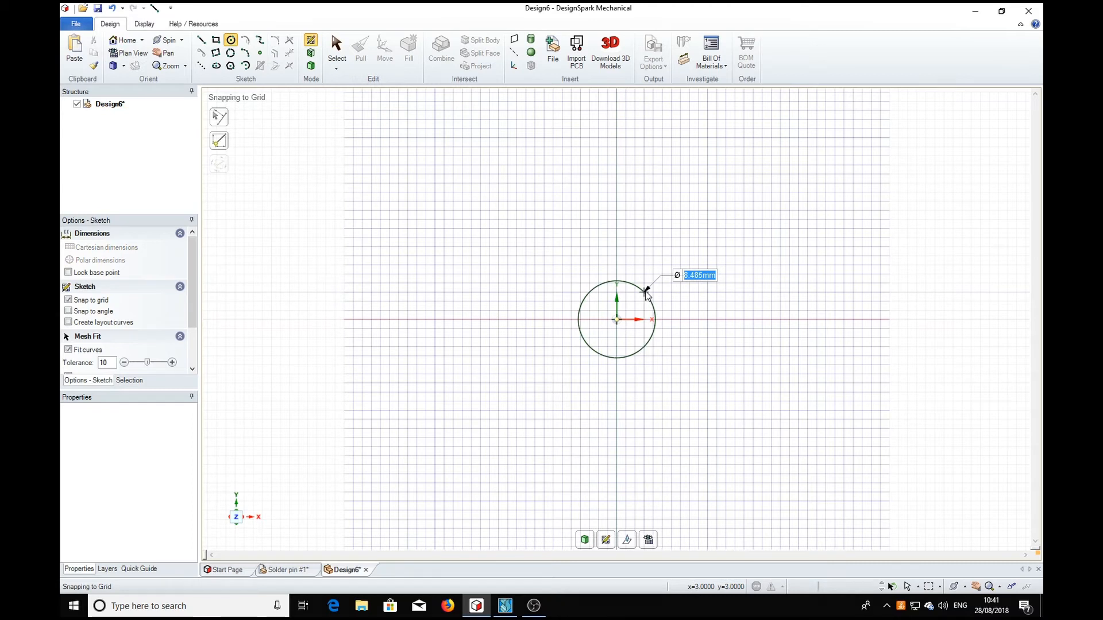
type("1.1")
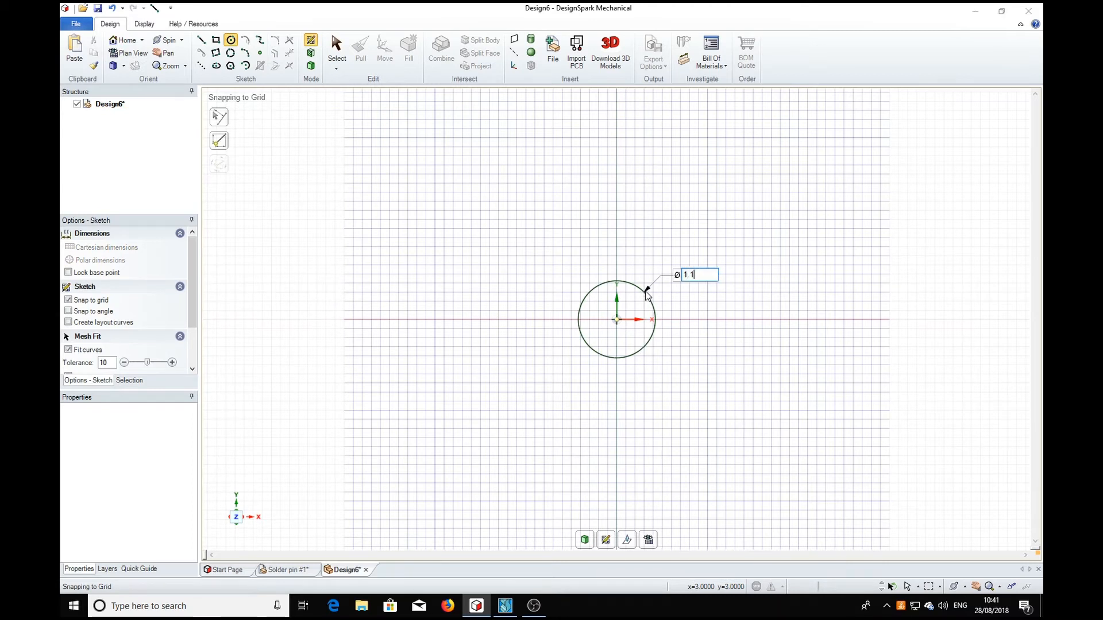
key("Return")
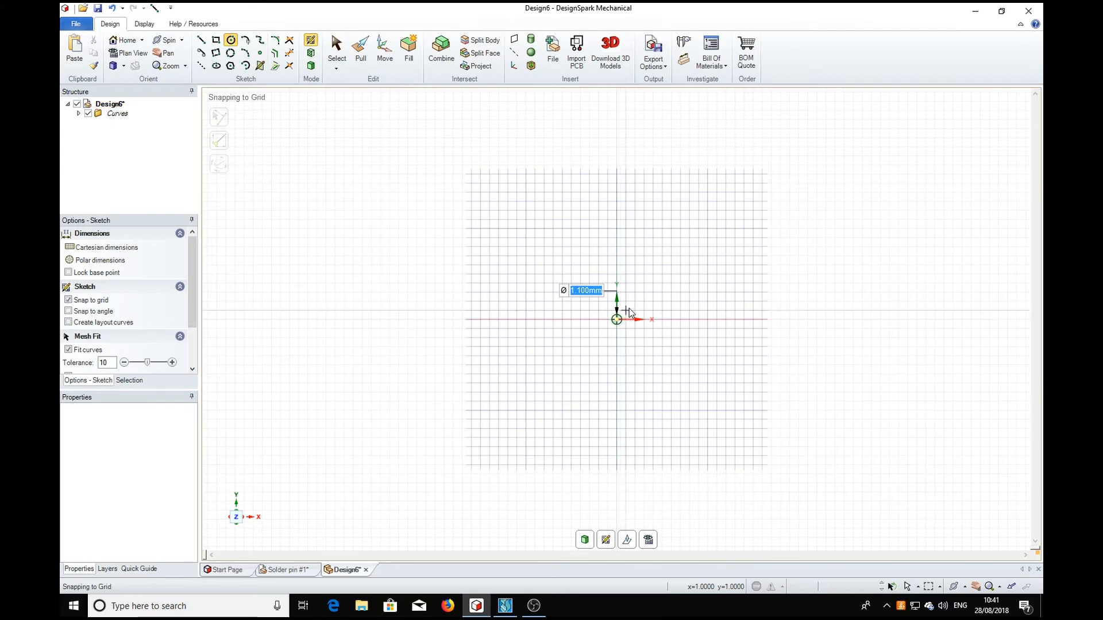
Pull the circular face upward by 9.75 mm to form the solid pin shaft.
scroll(634, 304, "up", 3)
scroll(574, 360, "up", 5)
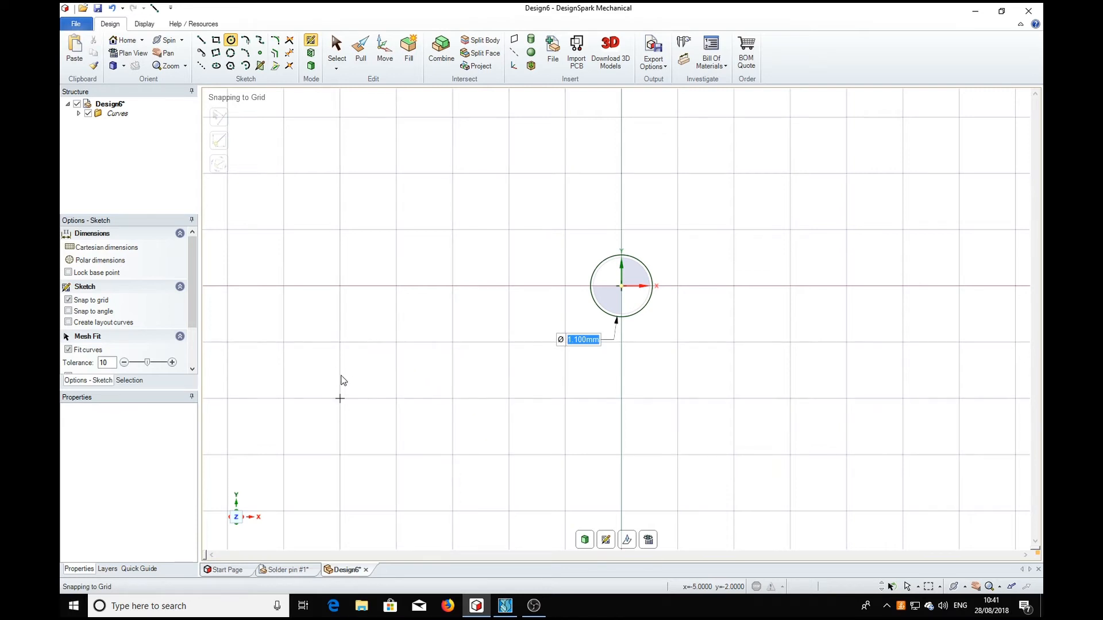
left_click(362, 53)
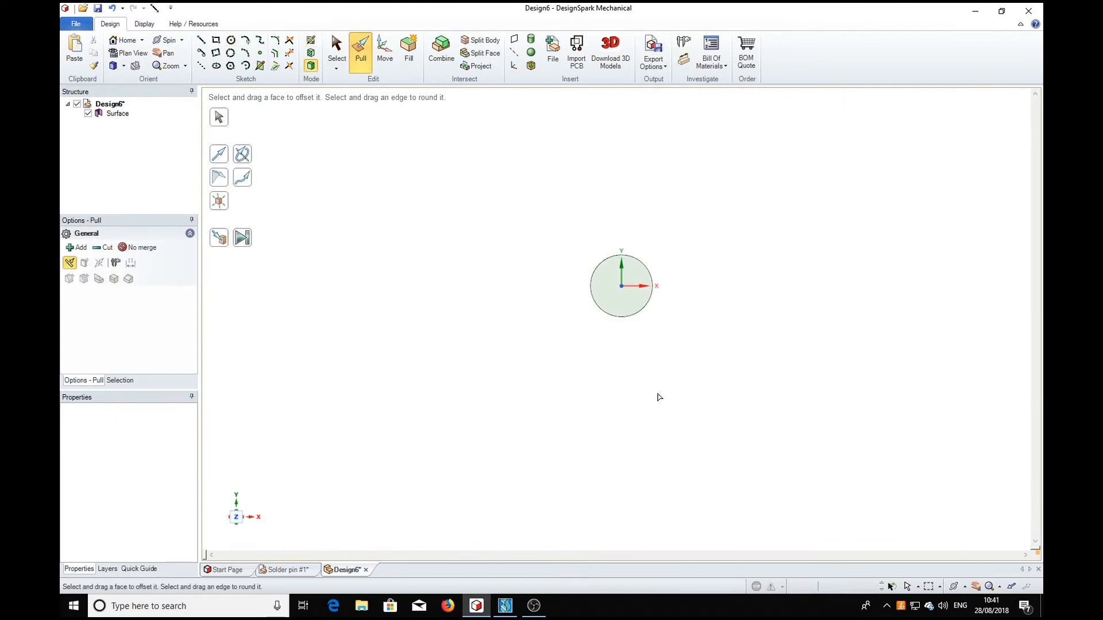
middle_click_drag(672, 394, 682, 290)
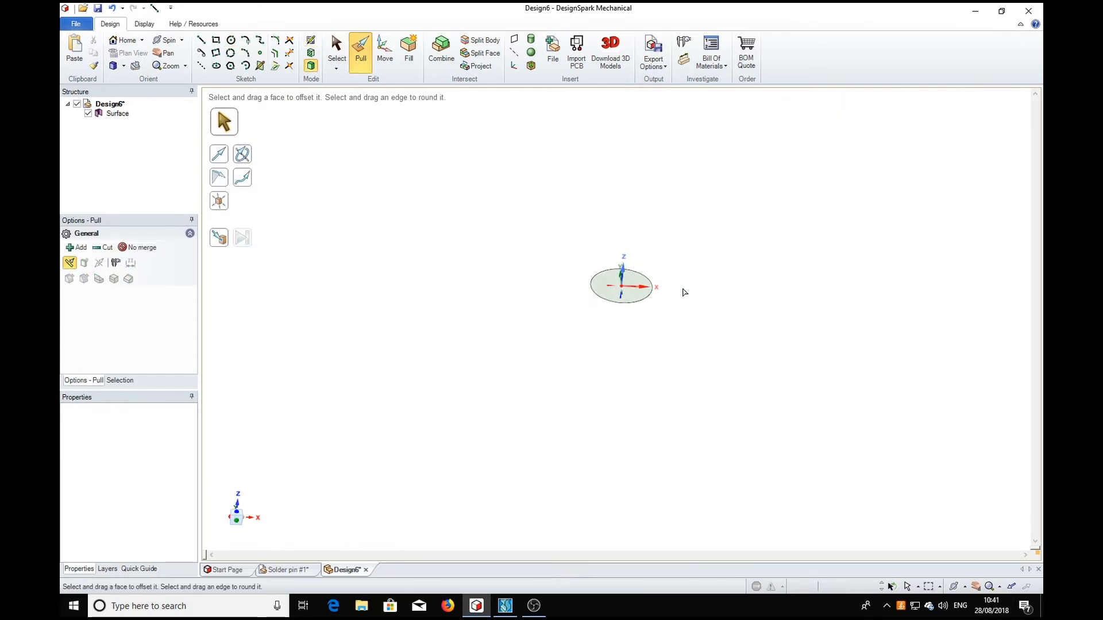
left_click(636, 295)
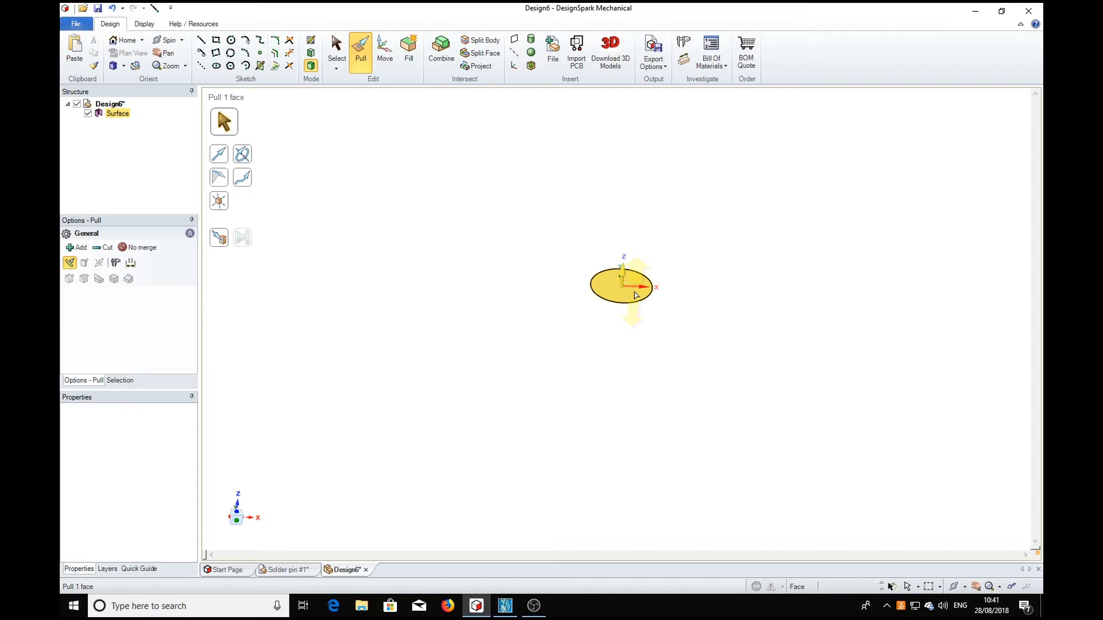
left_click_drag(637, 222, 638, 223)
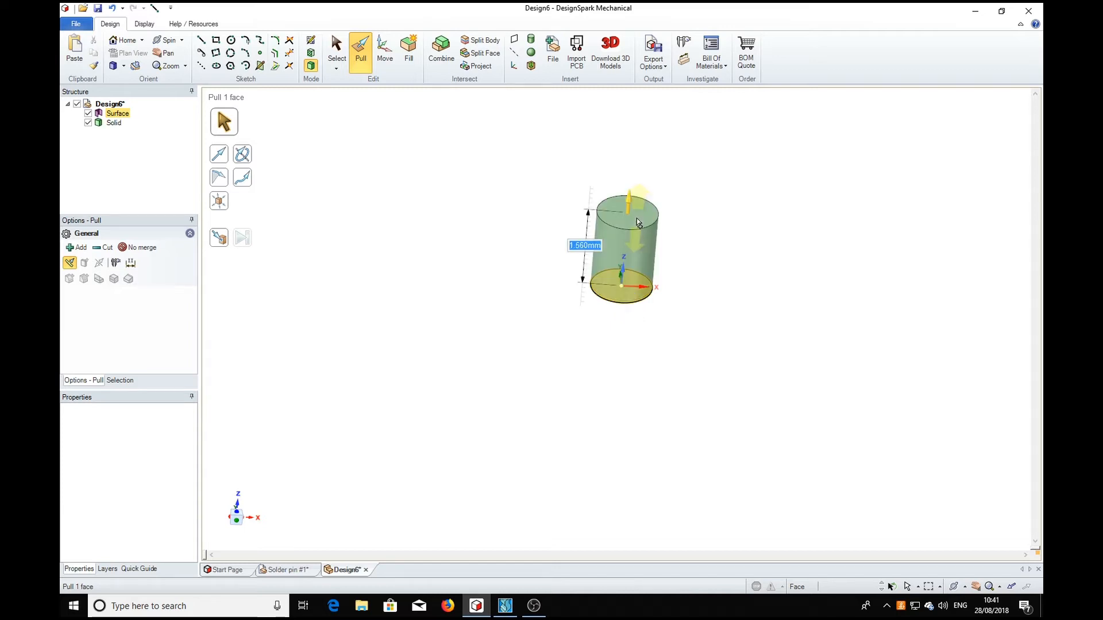
type("9")
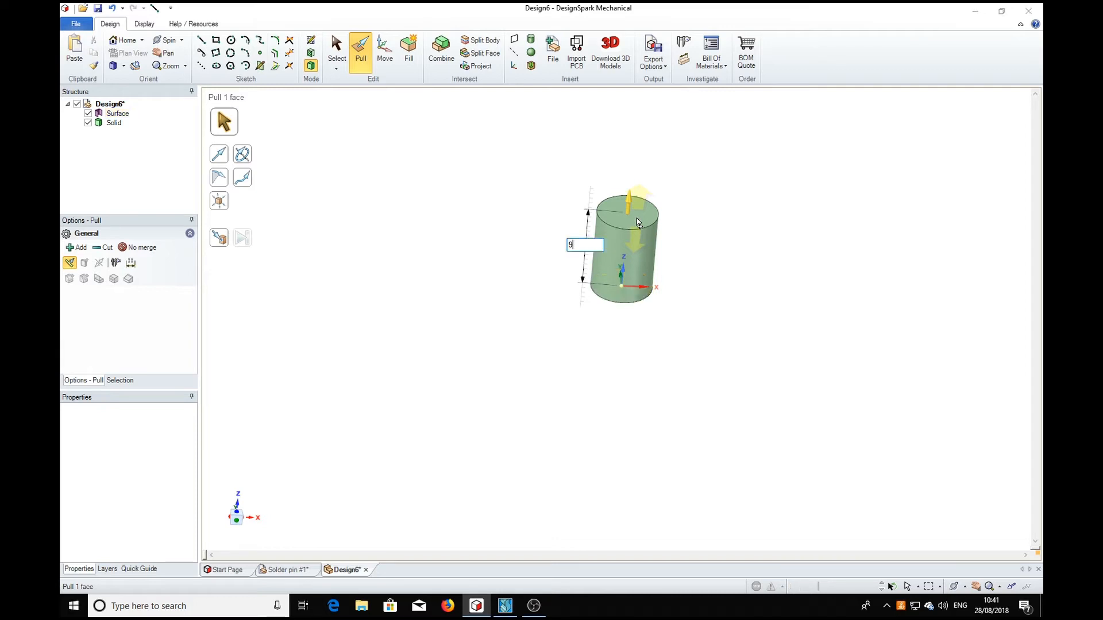
type(".75")
key("Return")
left_click(691, 242)
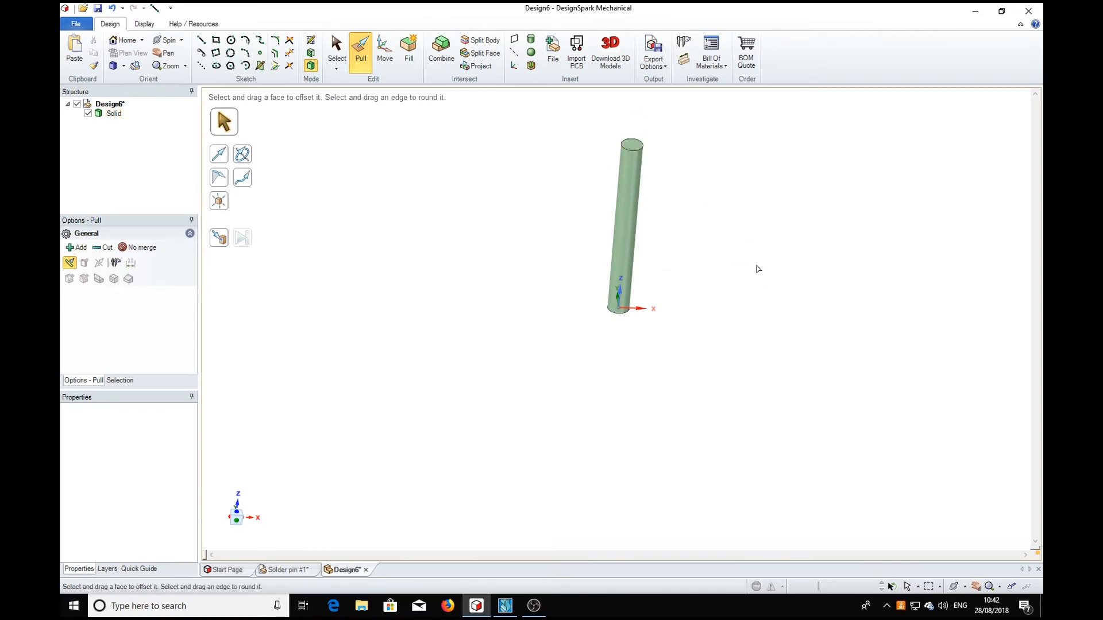
Consult the AutoSketch drawing for the collar size and sketch a concentric circle of 1.7 mm diameter on the shaft's top face.
left_click_drag(1102, 79, 983, 80)
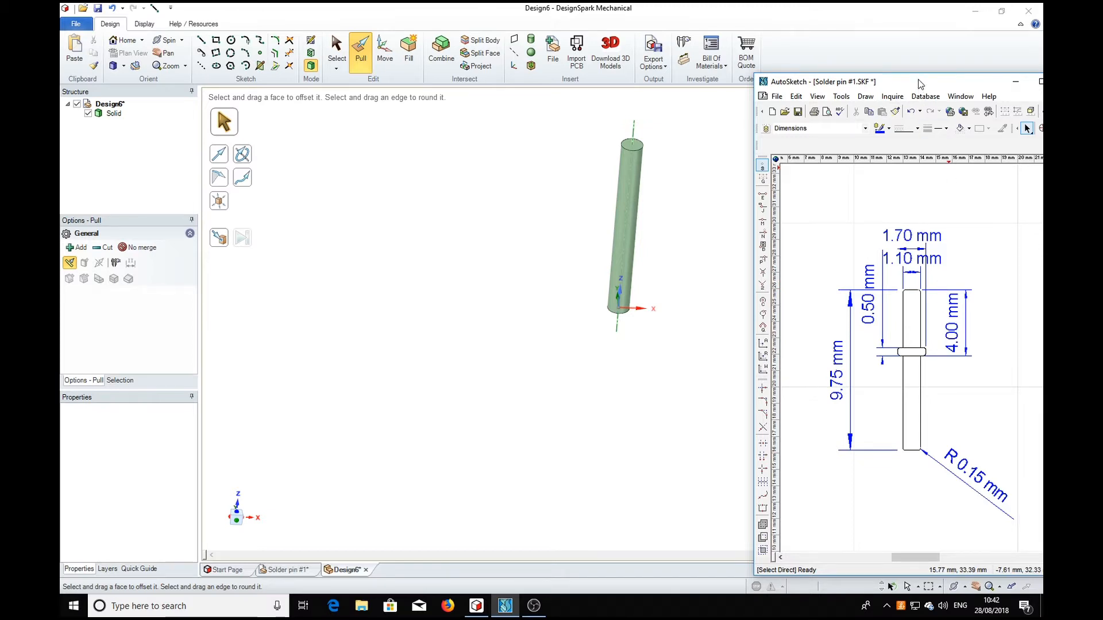
left_click_drag(921, 84, 1042, 80)
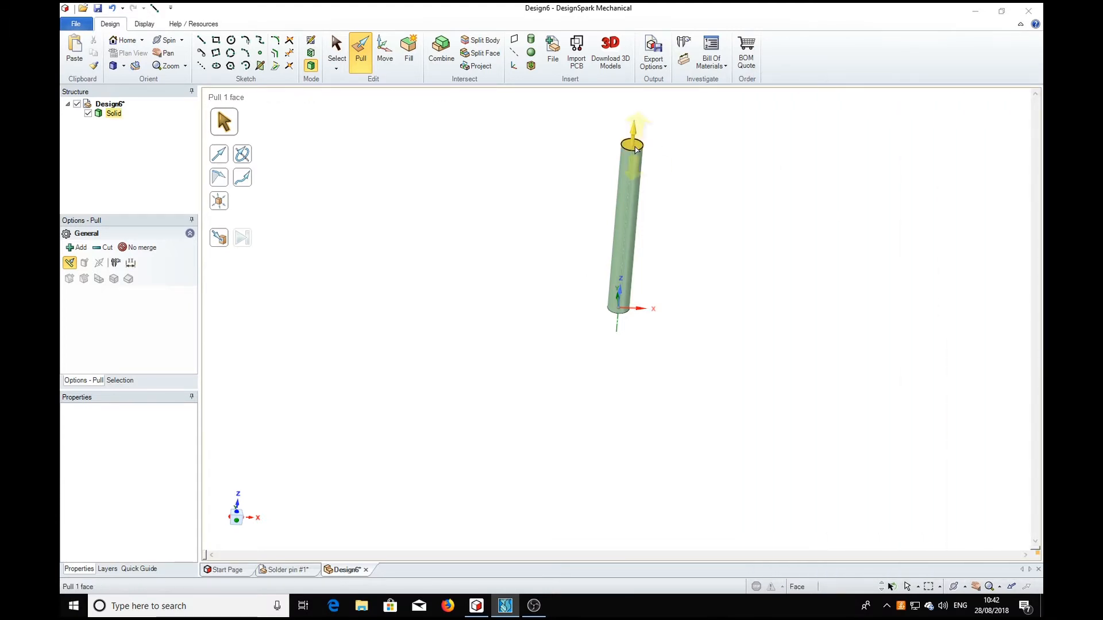
left_click(337, 54)
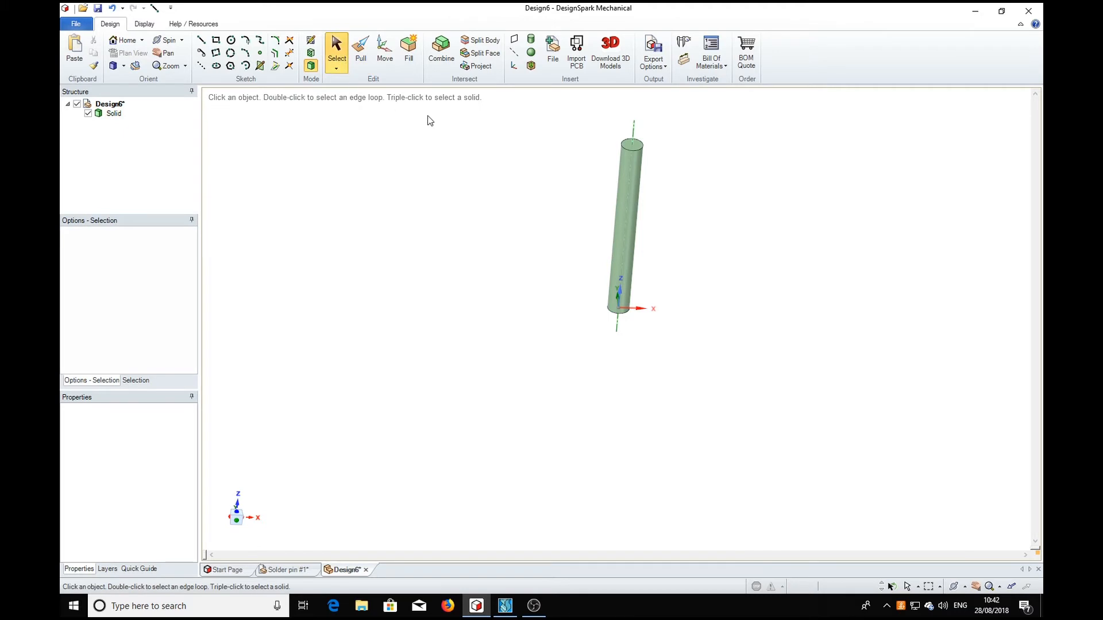
left_click(632, 145)
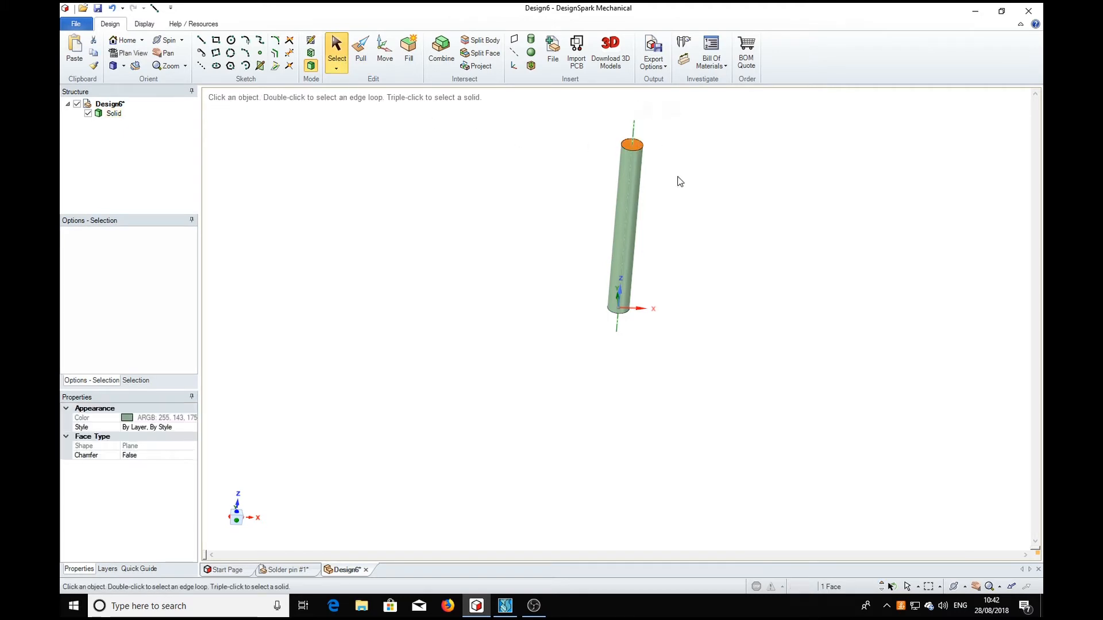
key("v")
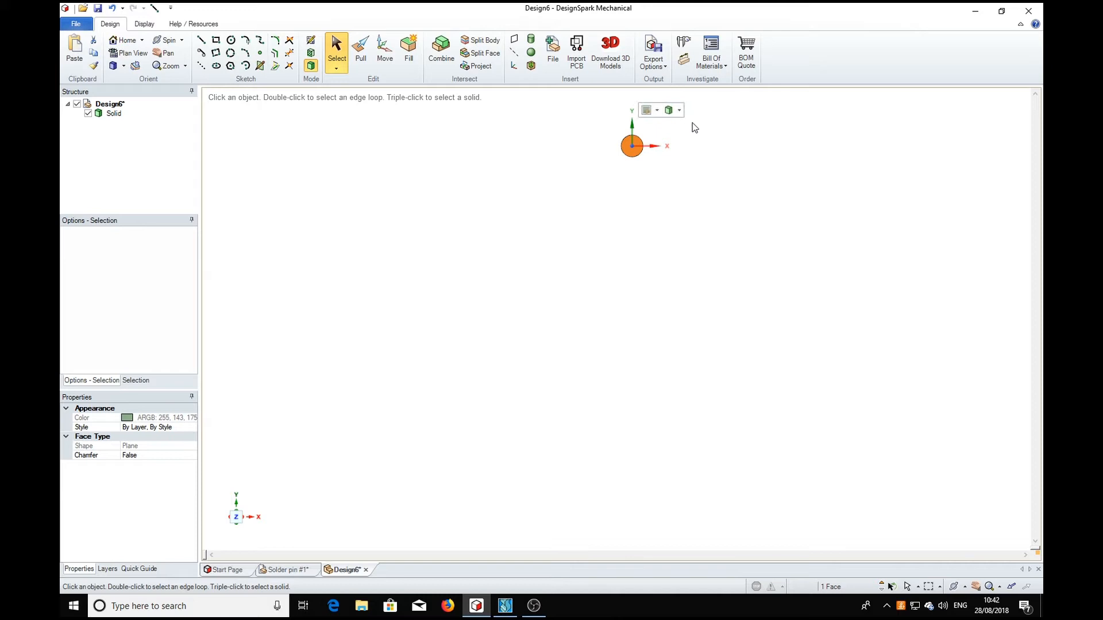
middle_click_drag(691, 128, 663, 287, "shift")
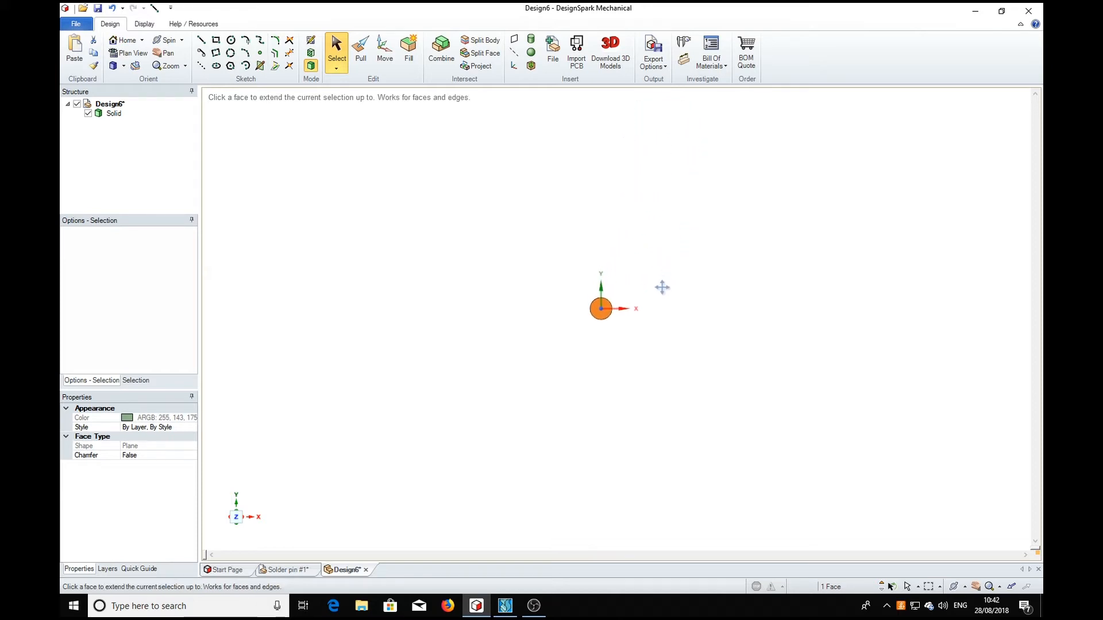
scroll(661, 291, "up", 3)
scroll(519, 364, "up", 2)
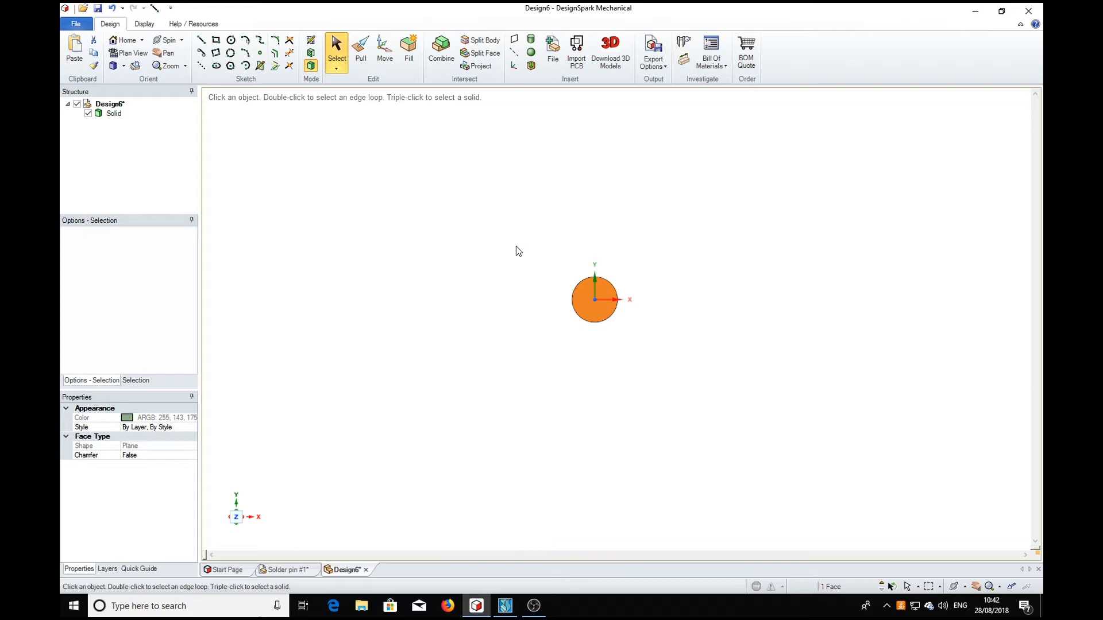
scroll(516, 246, "up", 2)
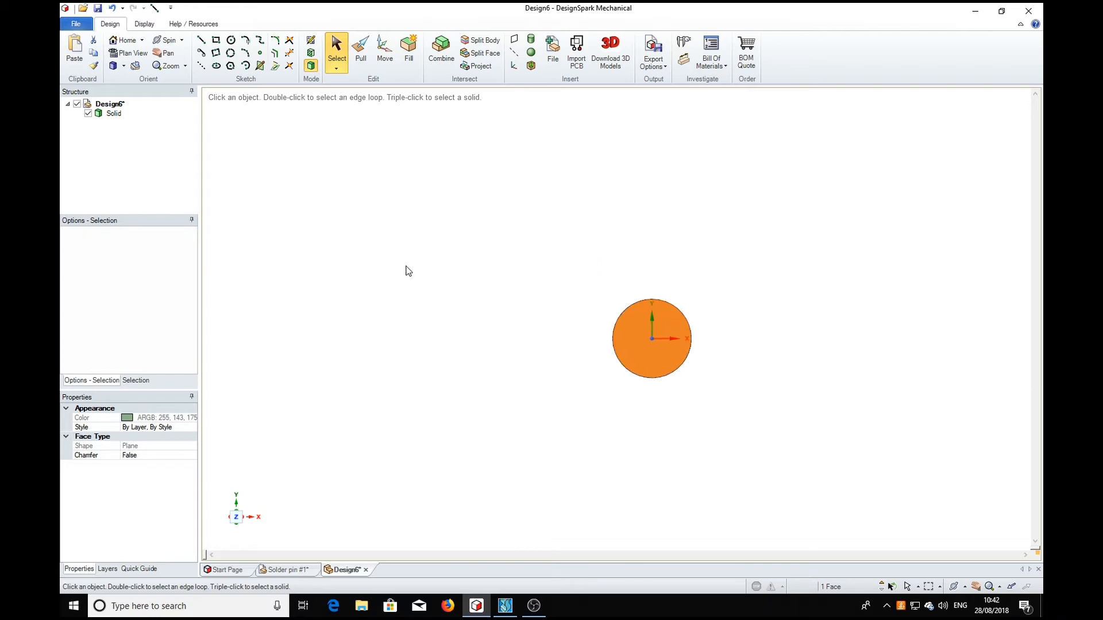
left_click(231, 40)
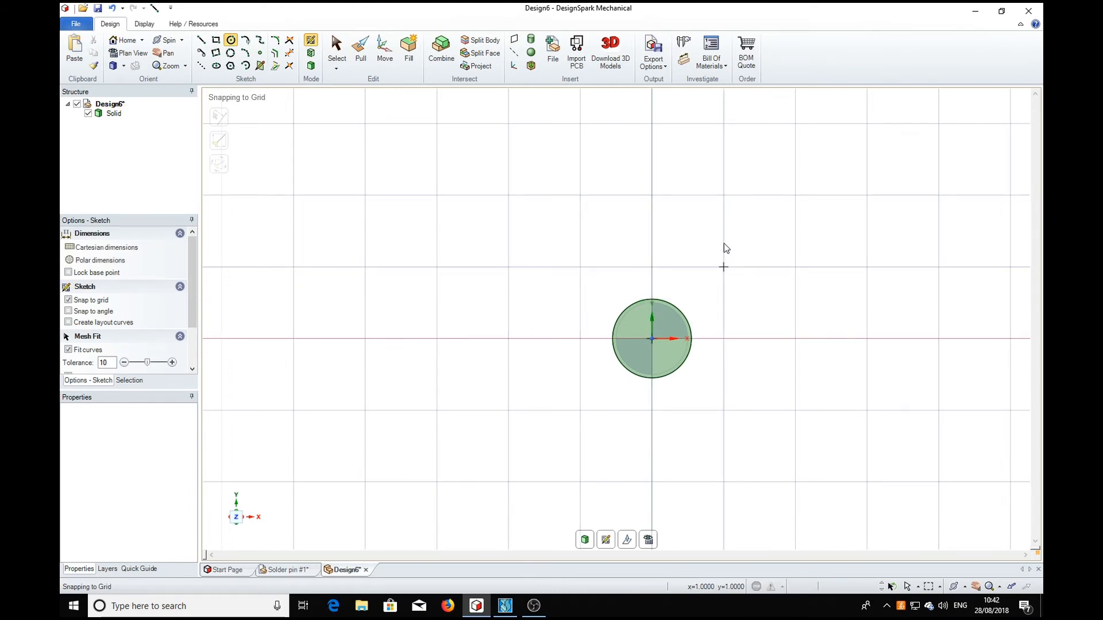
left_click(652, 339)
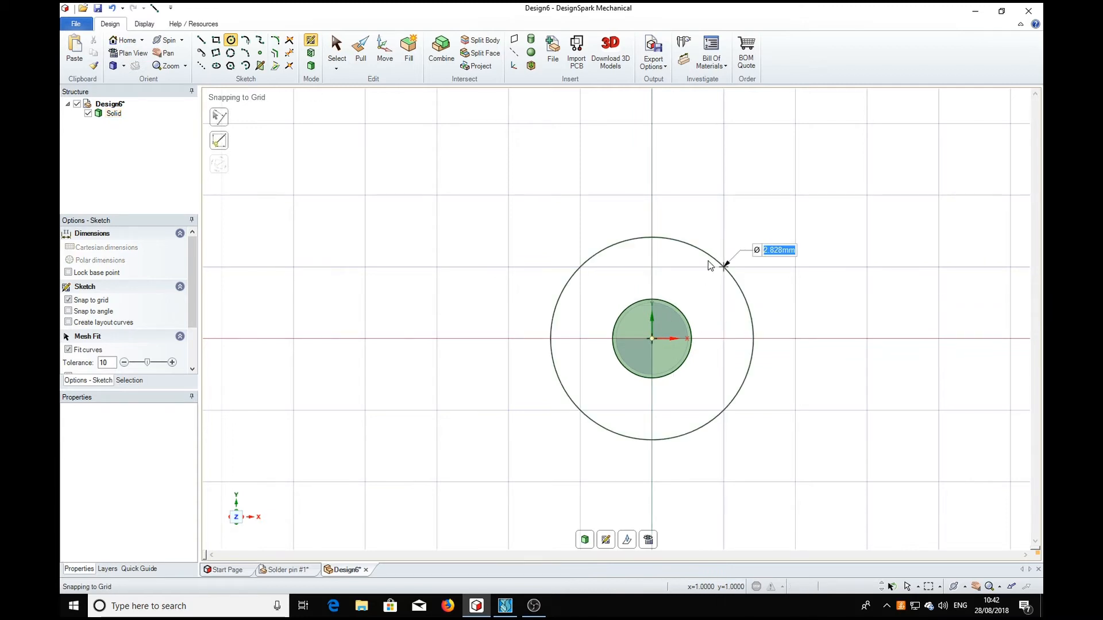
type("1.7")
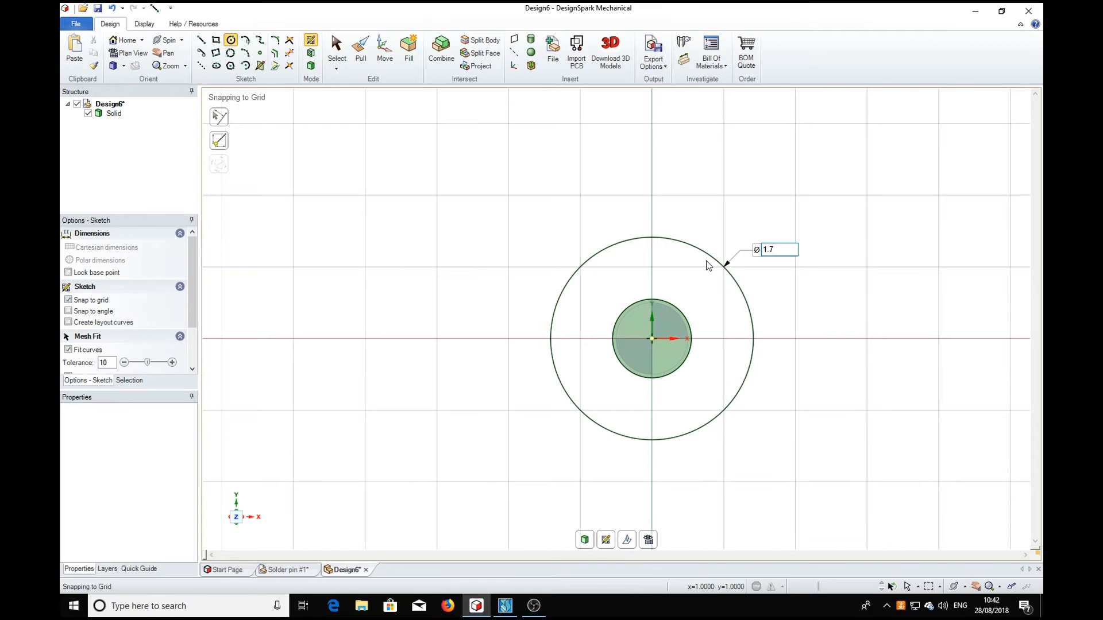
key("Return")
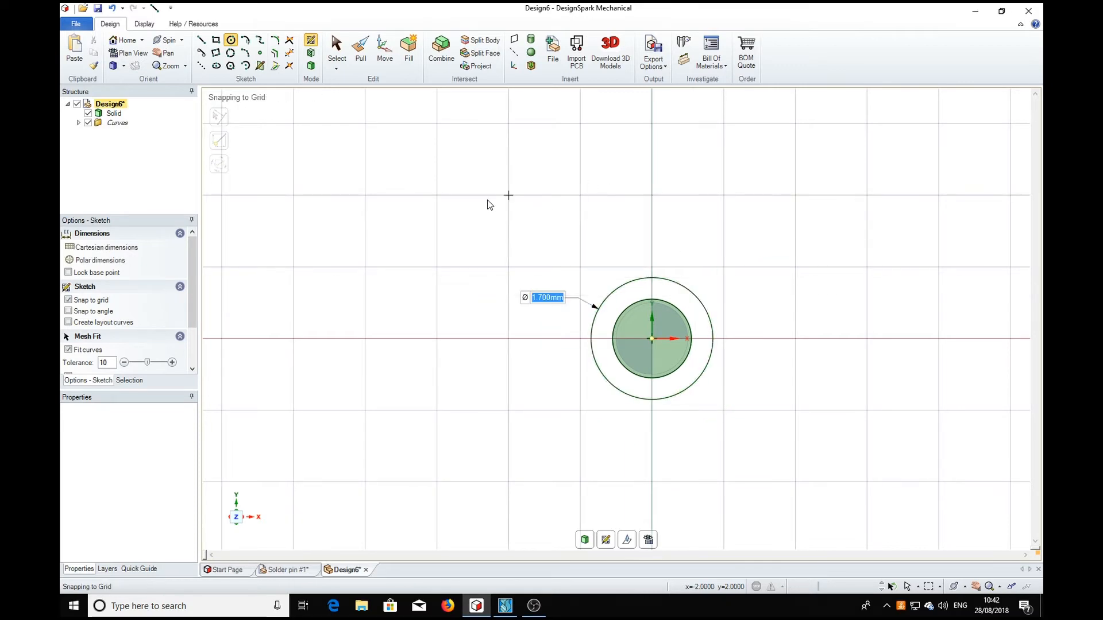
Pull the ring-shaped face around the shaft's top upward by 0.5 mm to form the collar.
left_click(361, 58)
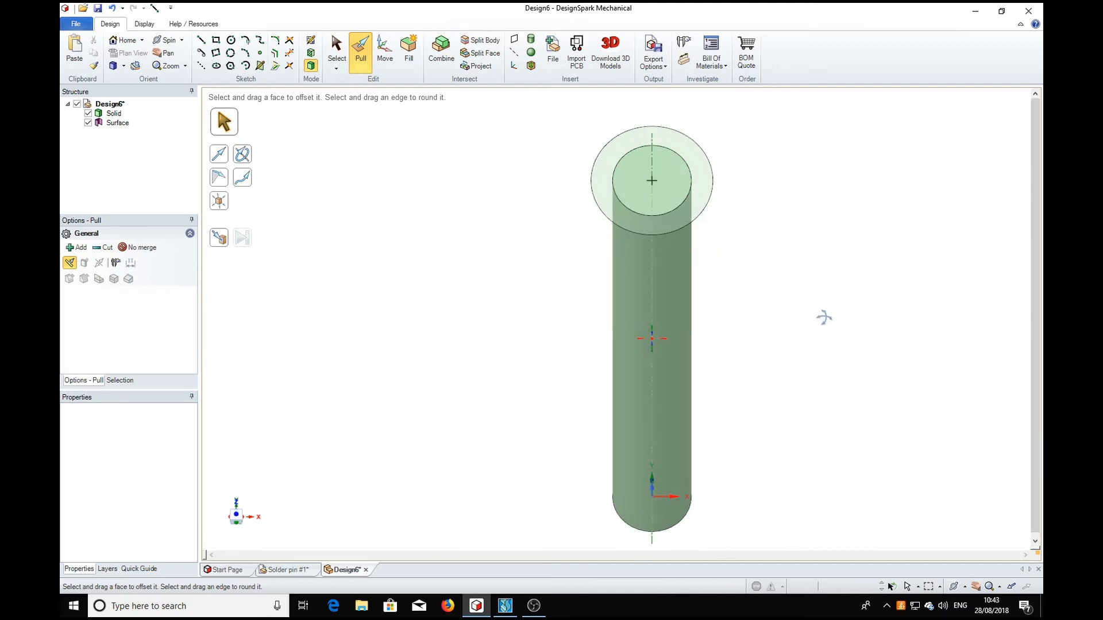
left_click(713, 198)
left_click(709, 195)
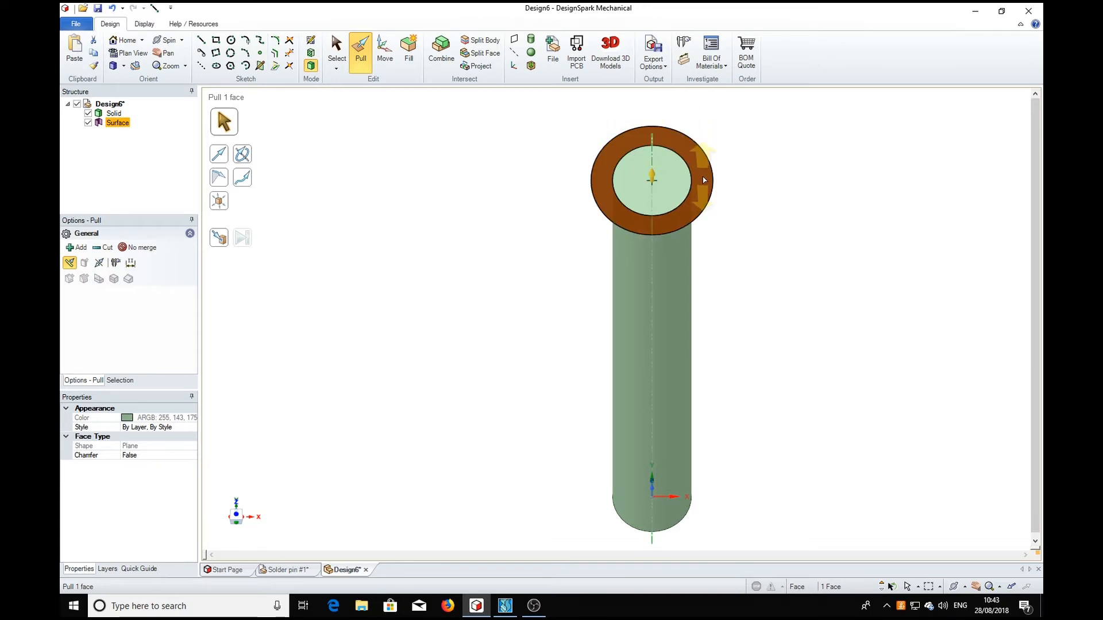
left_click_drag(702, 174, 698, 151)
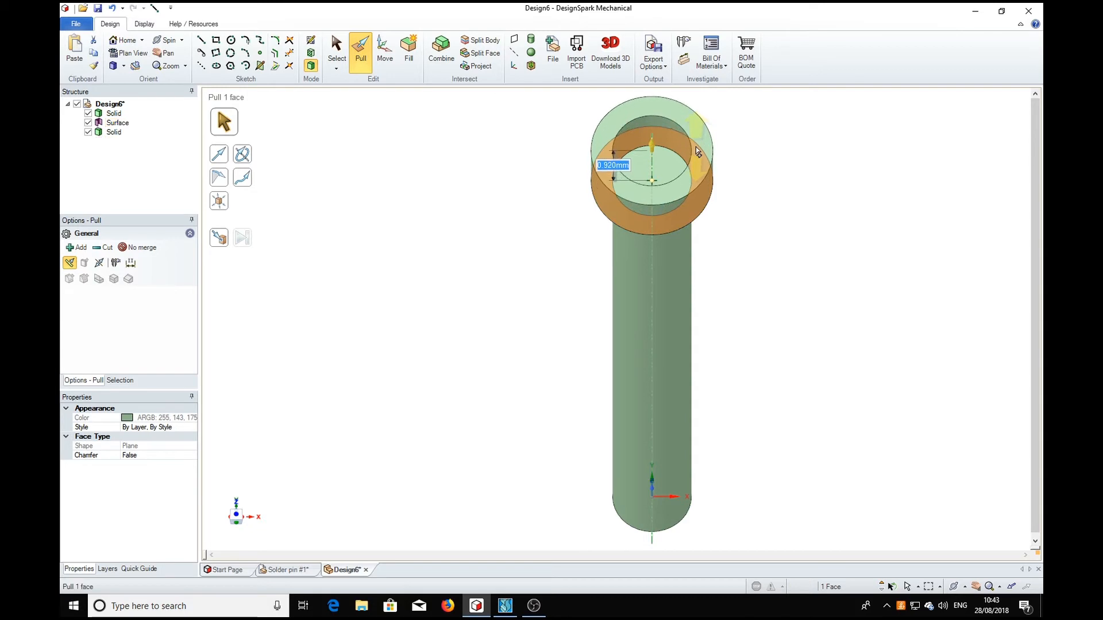
key("BackSpace")
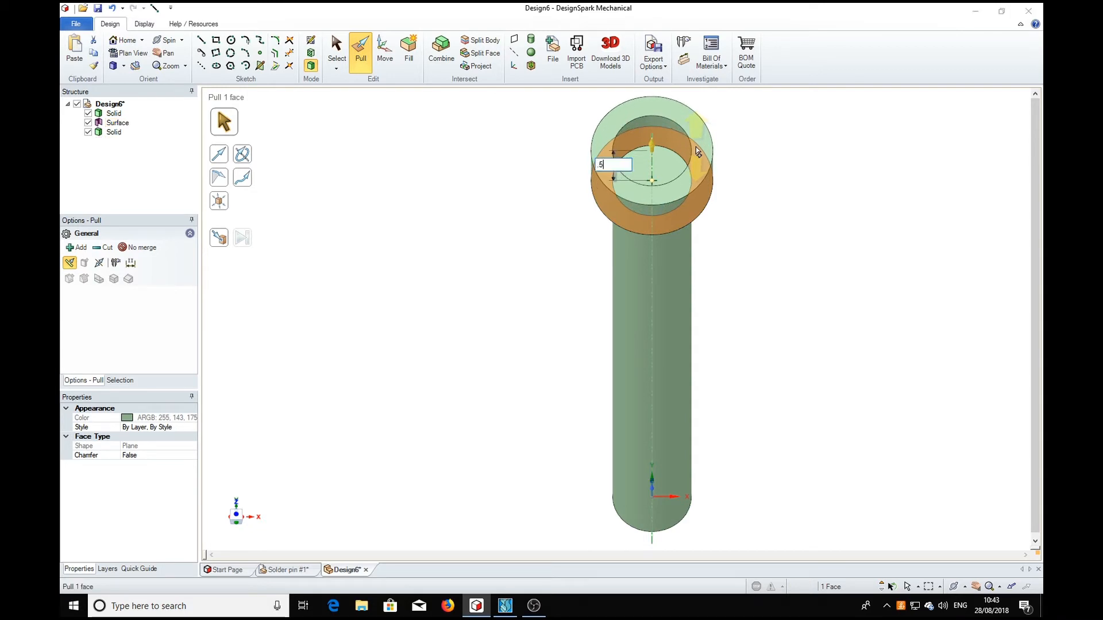
key("Return")
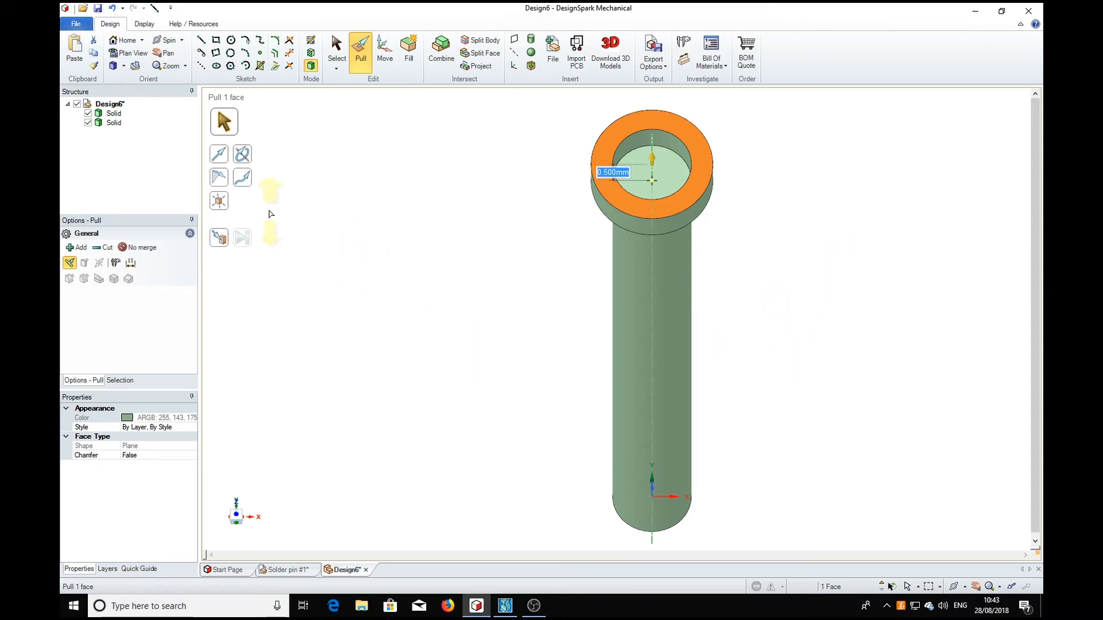
Highlight the collar solid and the shaft solid in turn to identify the two separate bodies.
left_click(114, 123)
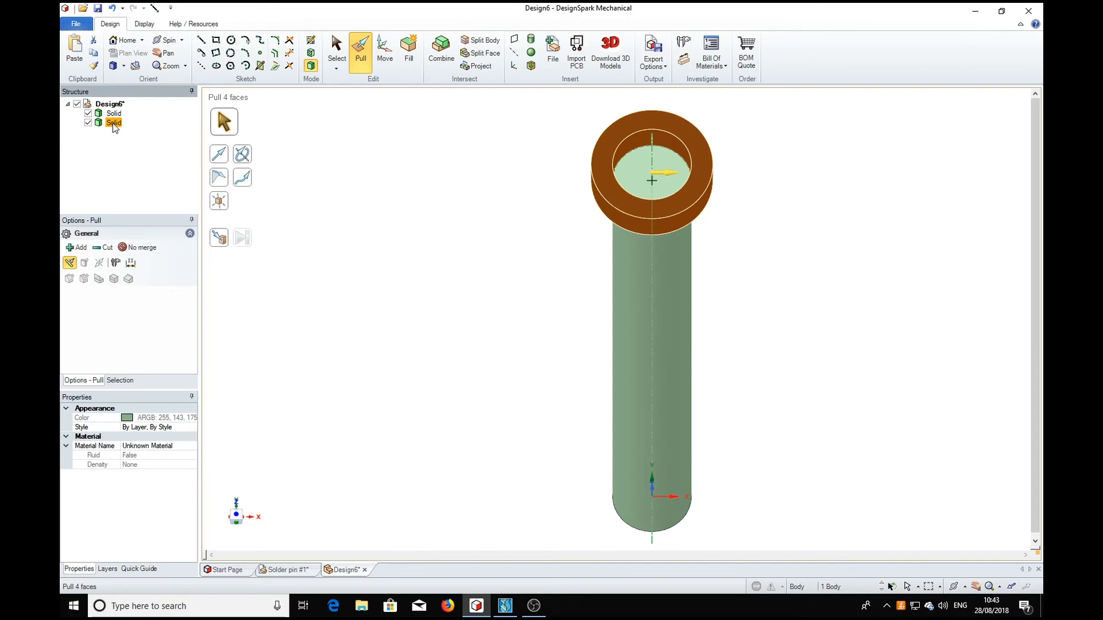
left_click(113, 115, "ctrl")
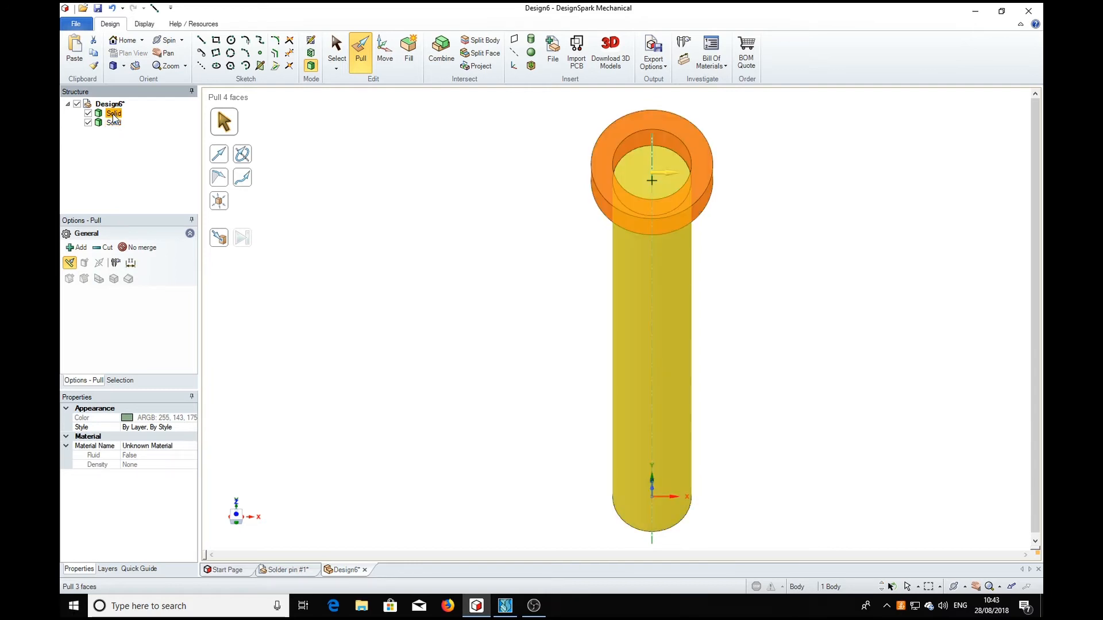
left_click(114, 115)
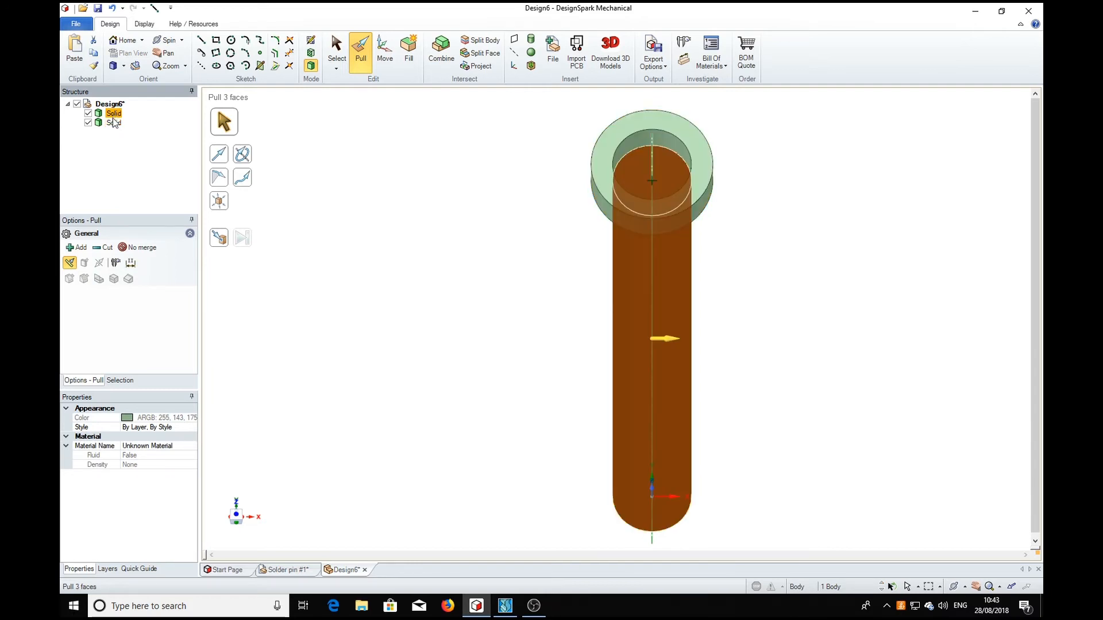
Move the collar solid 4 mm down along the shaft from the top end.
left_click(113, 123)
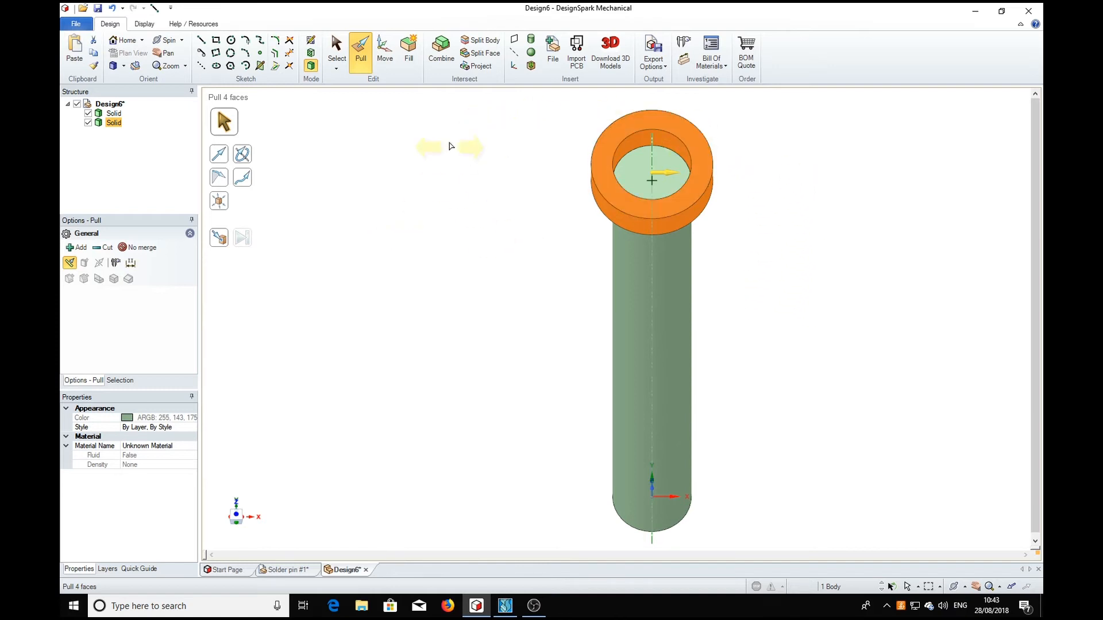
left_click(388, 55)
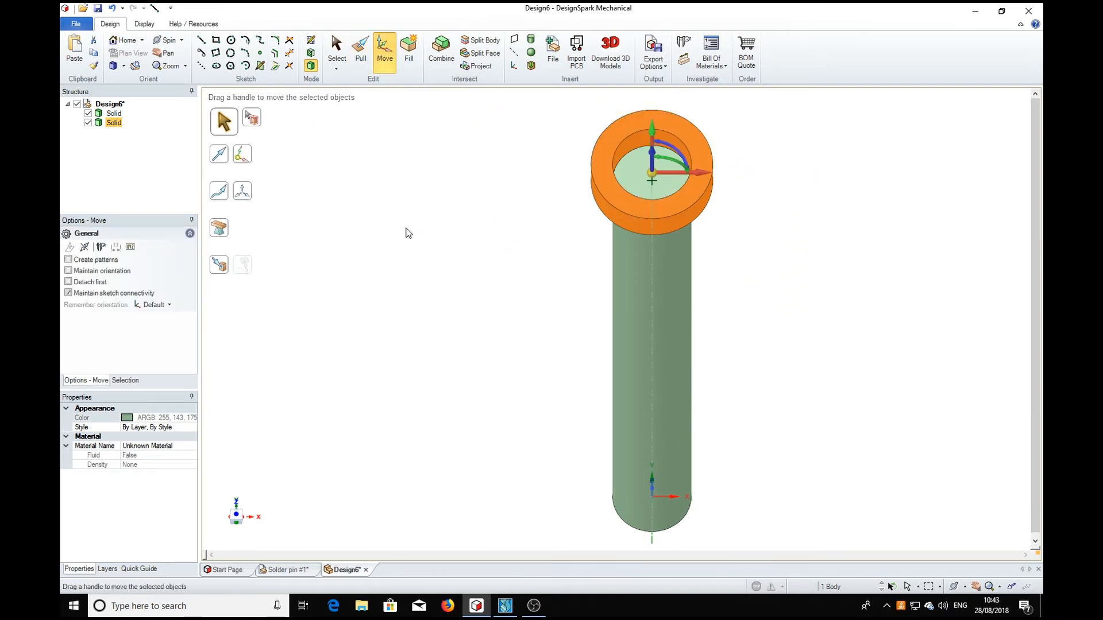
middle_click_drag(807, 264, 832, 112)
scroll(807, 240, "down", 5)
mouse_move(921, 206)
middle_mouse_down()
mouse_move(914, 150)
mouse_move(908, 211)
middle_mouse_up()
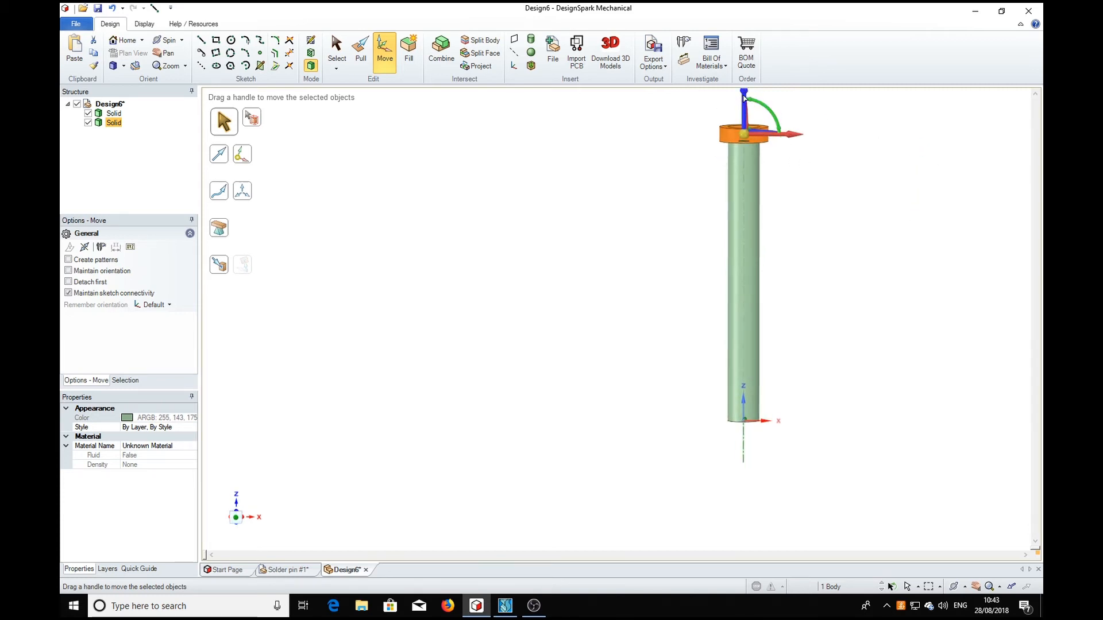
left_click_drag(744, 97, 745, 170)
type("4")
key("Return")
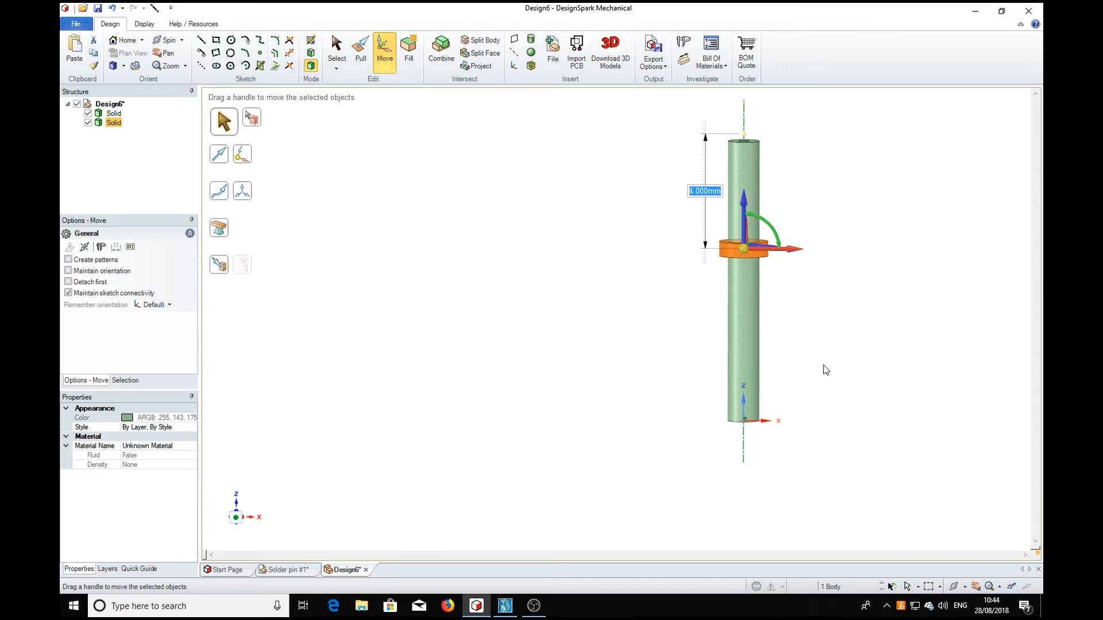
key("Escape")
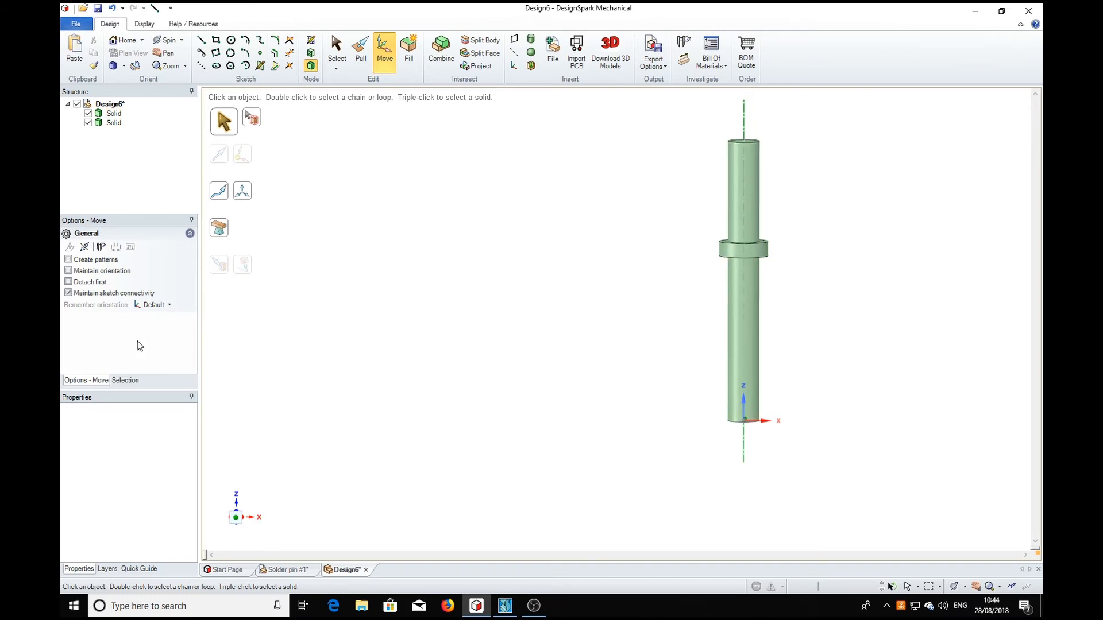
Round the shaft's top edge with a 0.15 mm radius.
left_click(753, 142)
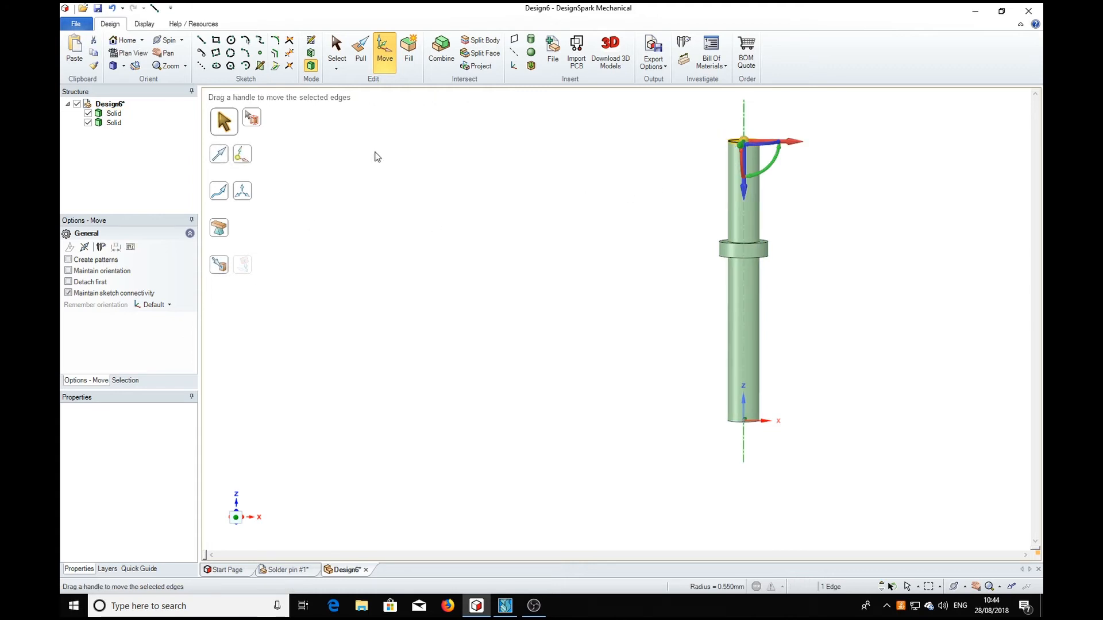
left_click(361, 53)
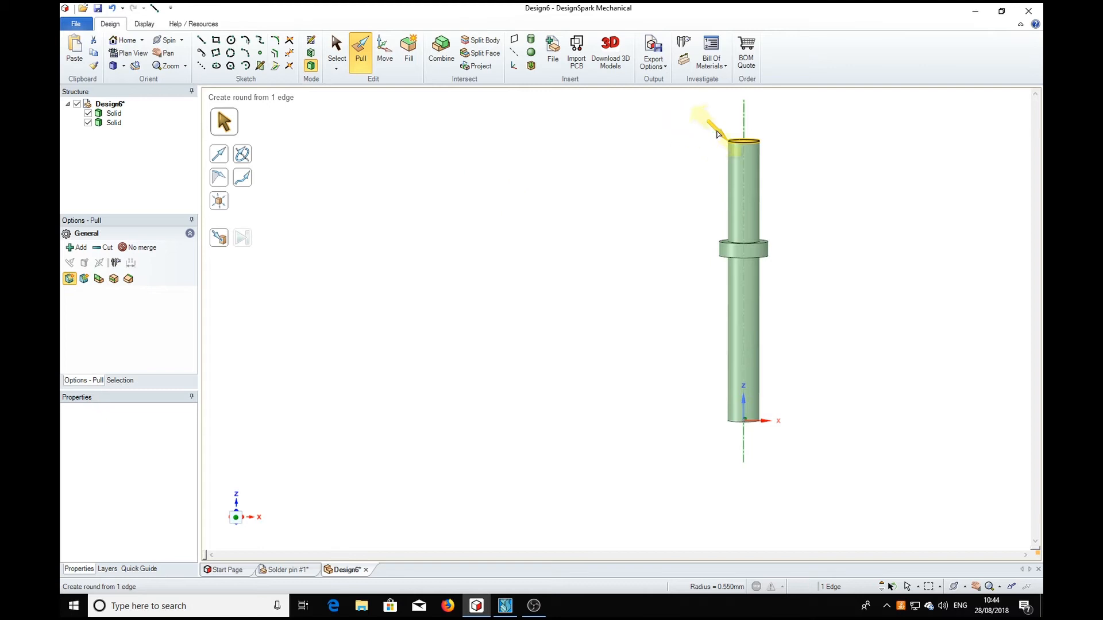
left_click_drag(722, 133, 723, 134)
type(".15")
key("Return")
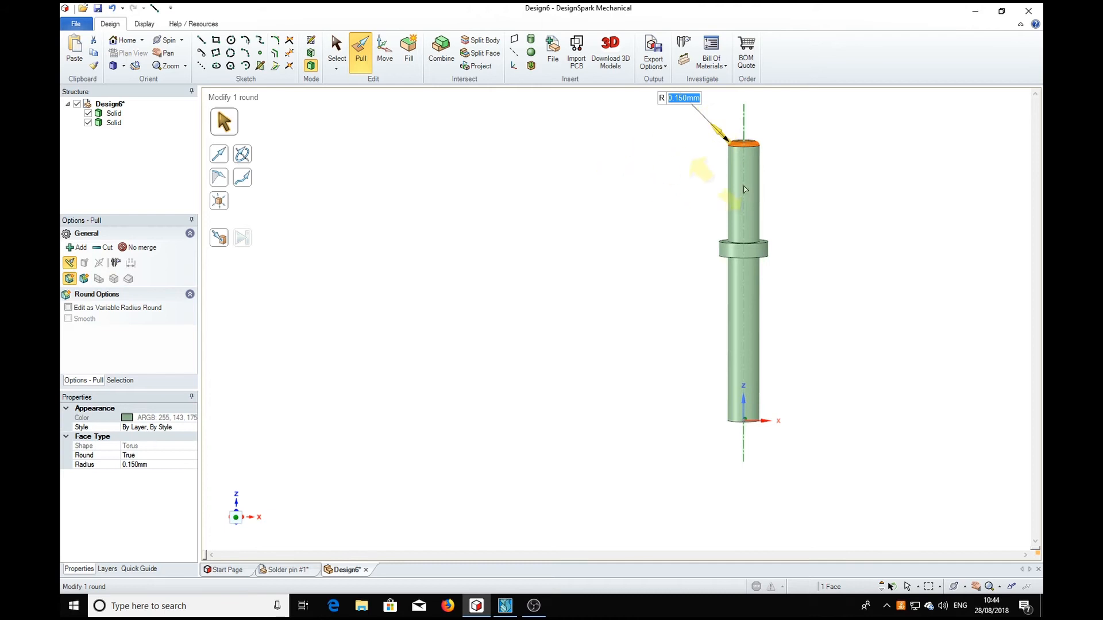
Round the collar's upper and lower outer edges with a 0.15 mm radius.
left_click(768, 244)
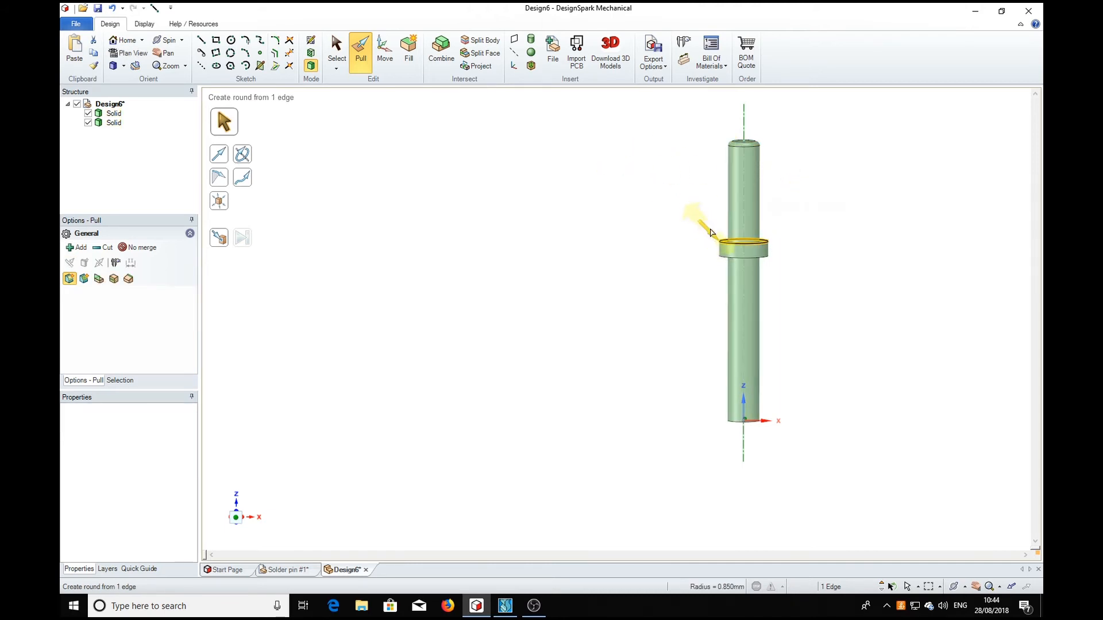
key("space")
key("Return")
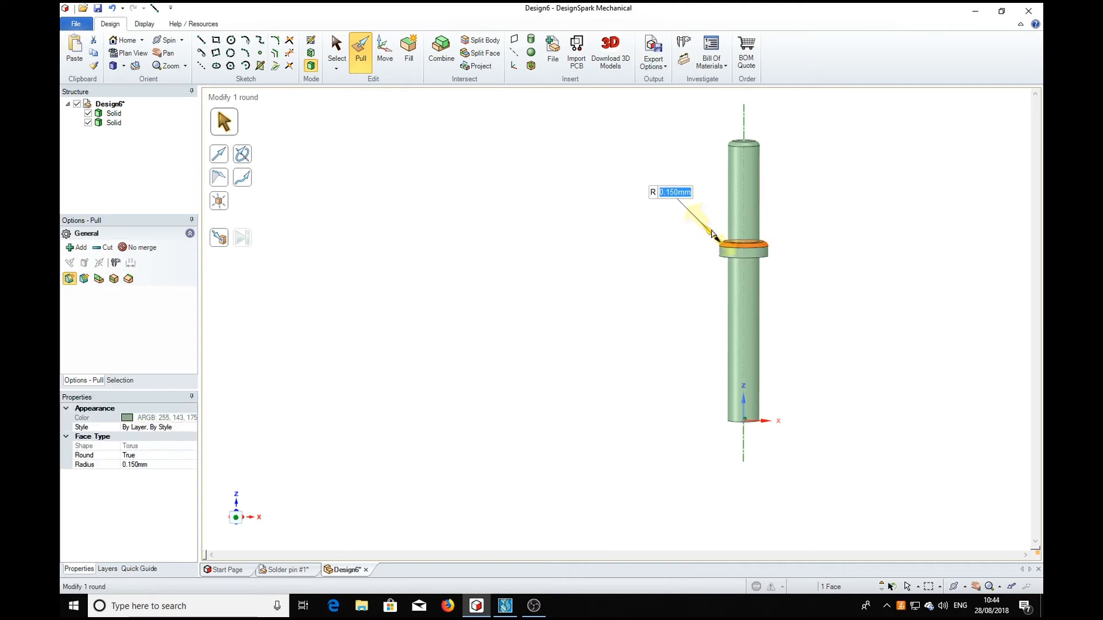
left_click(768, 258)
left_click_drag(700, 276, 708, 270)
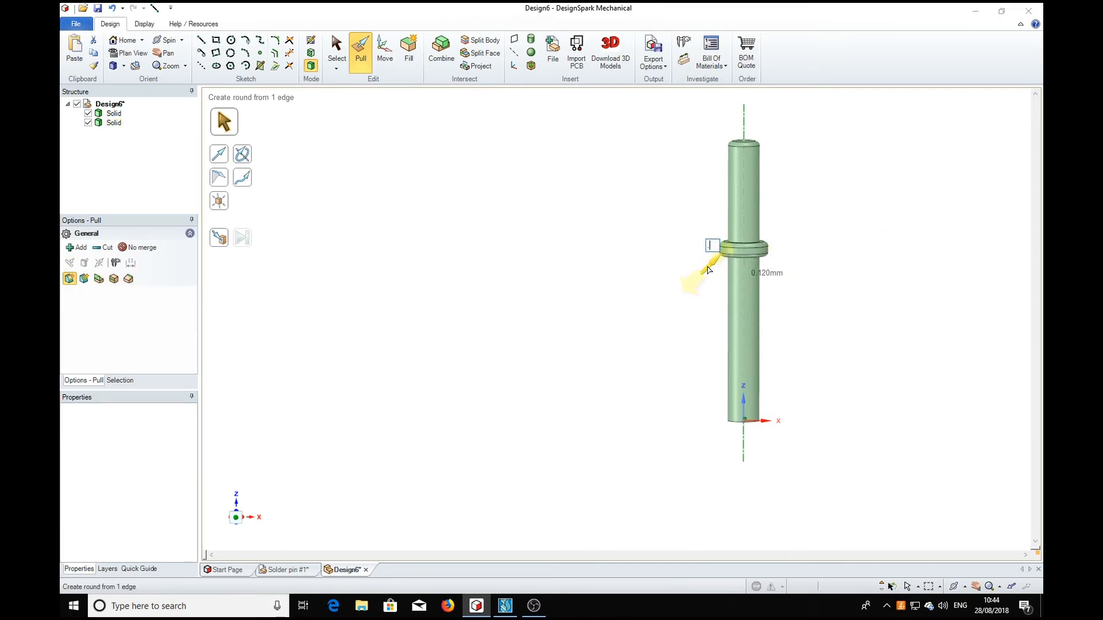
left_click_drag(708, 270, 707, 269)
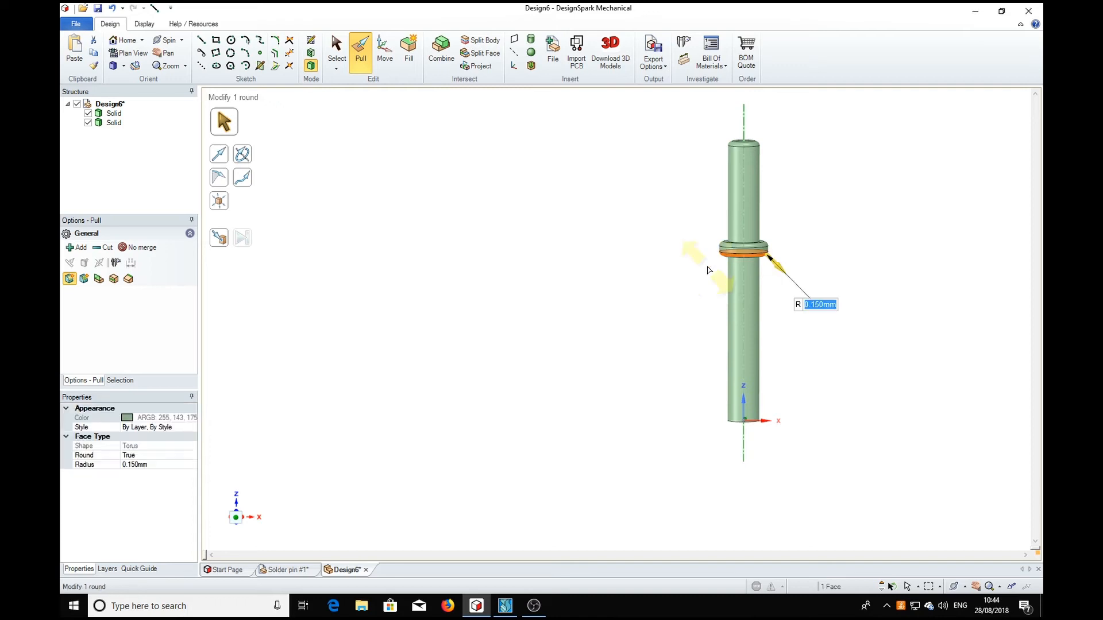
Round the shaft's bottom edge with a 0.15 mm radius and clear the selection.
left_click(734, 426)
left_click_drag(711, 439, 717, 434)
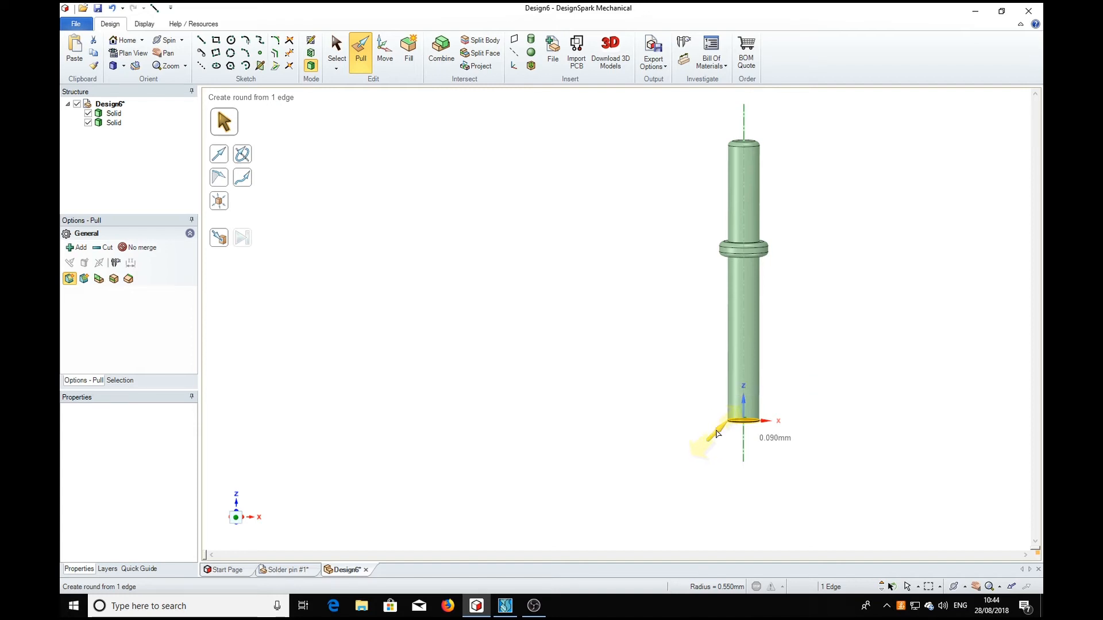
key("space")
type(".15")
key("Return")
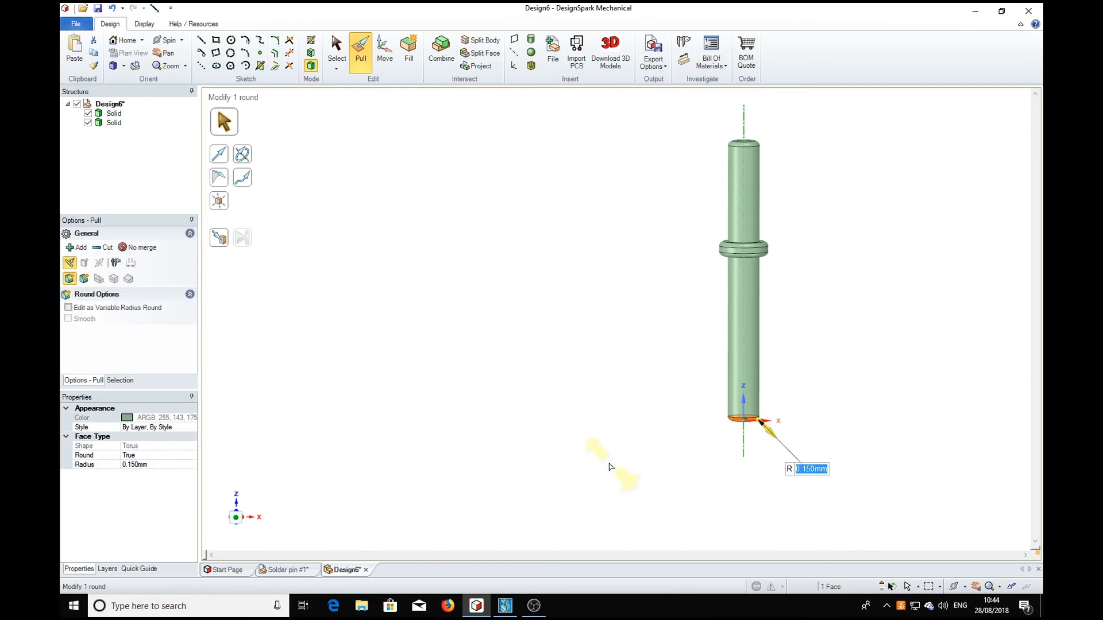
left_click(873, 386)
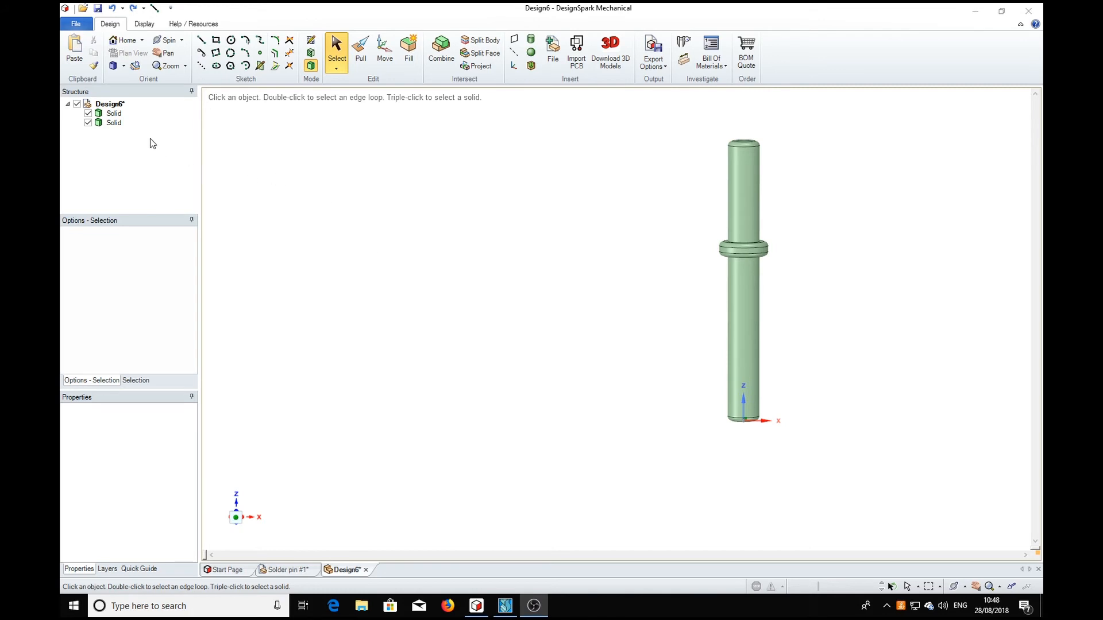
Try selecting the collar and shaft solids together, once by enclosing them in a box and once one by one.
left_click(115, 115)
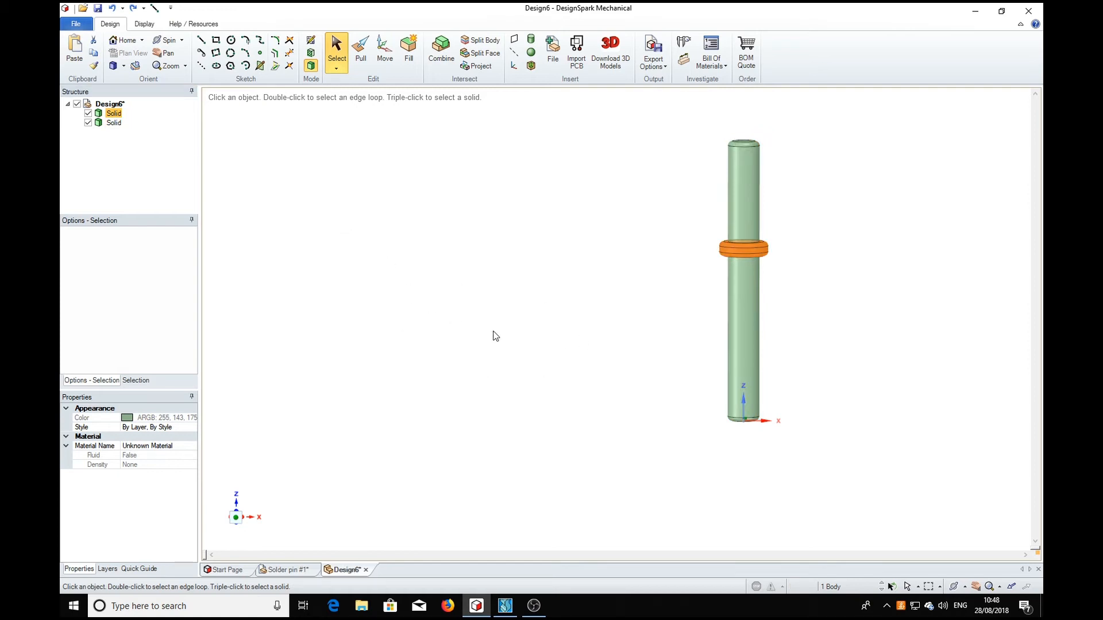
left_click(467, 323)
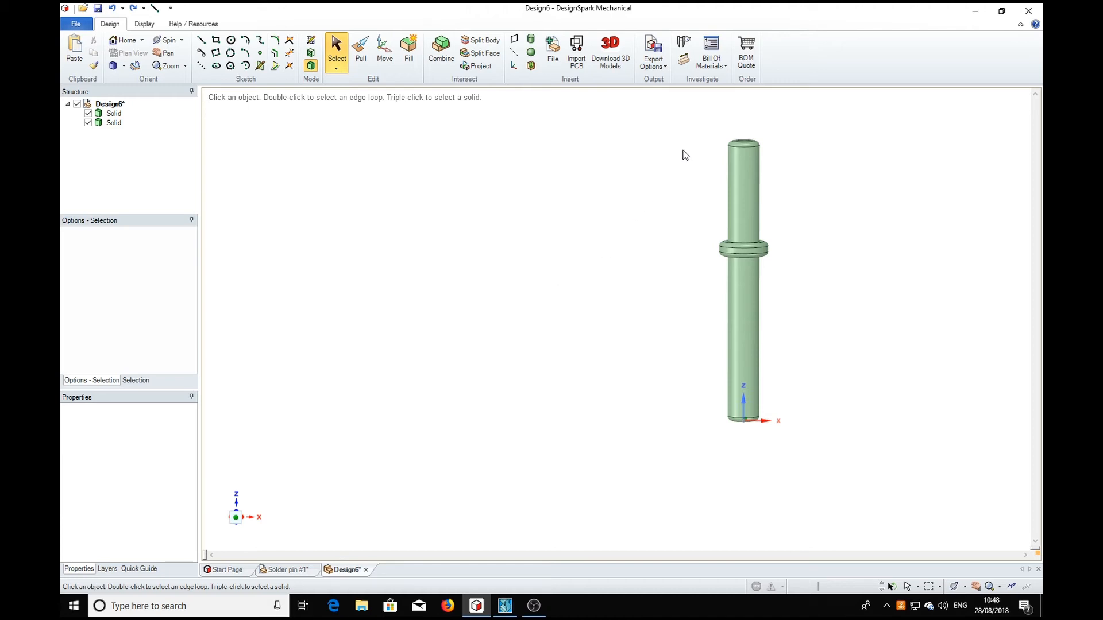
left_click_drag(671, 119, 864, 472)
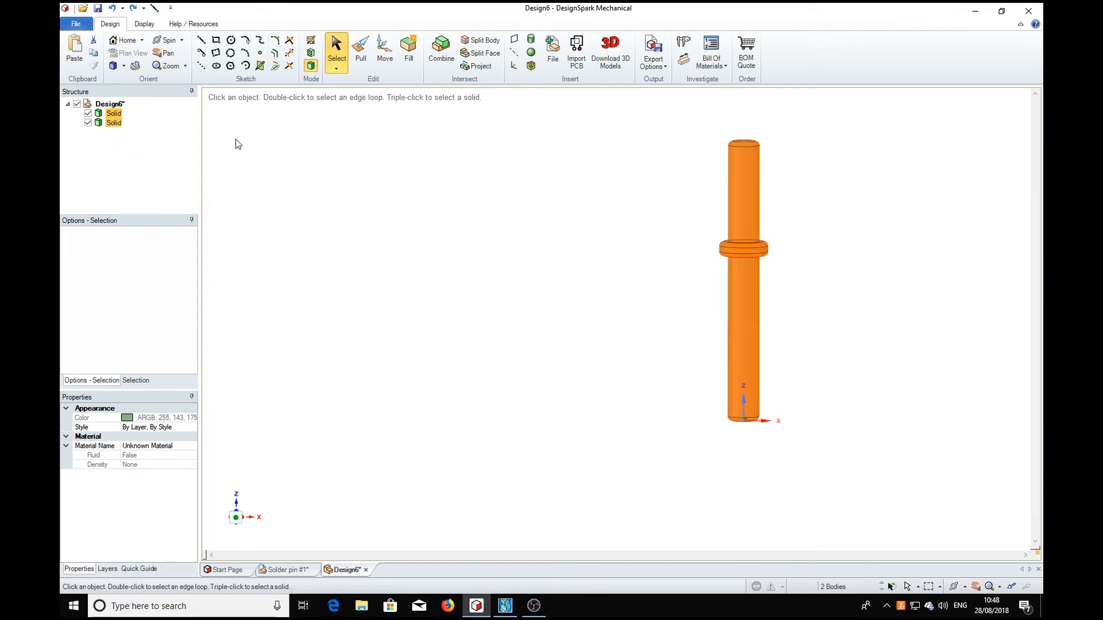
left_click(544, 277)
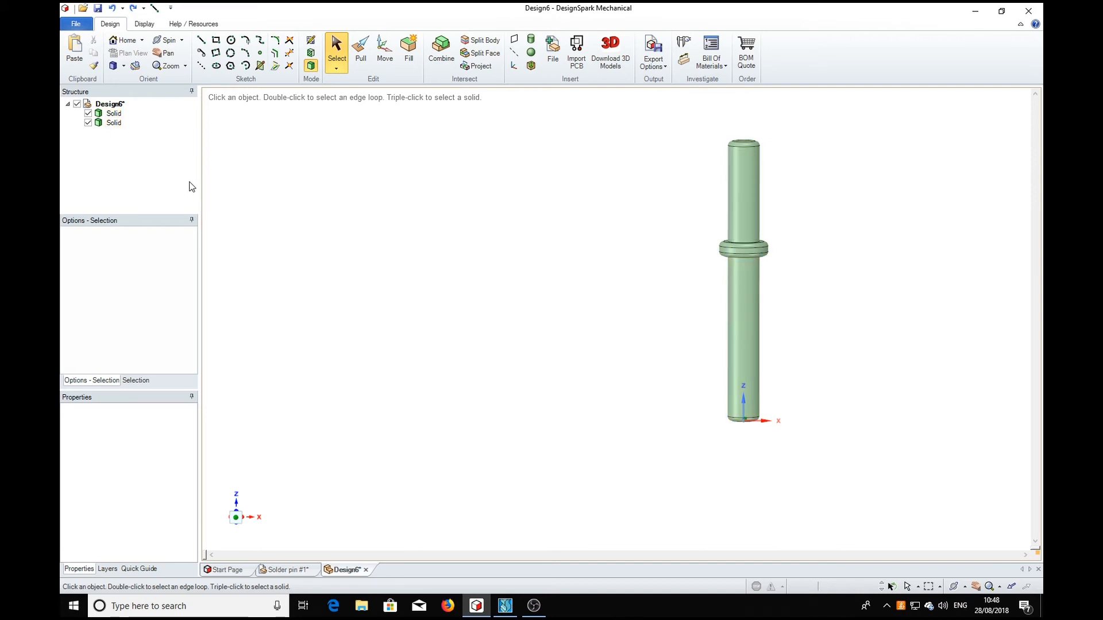
left_click(114, 113)
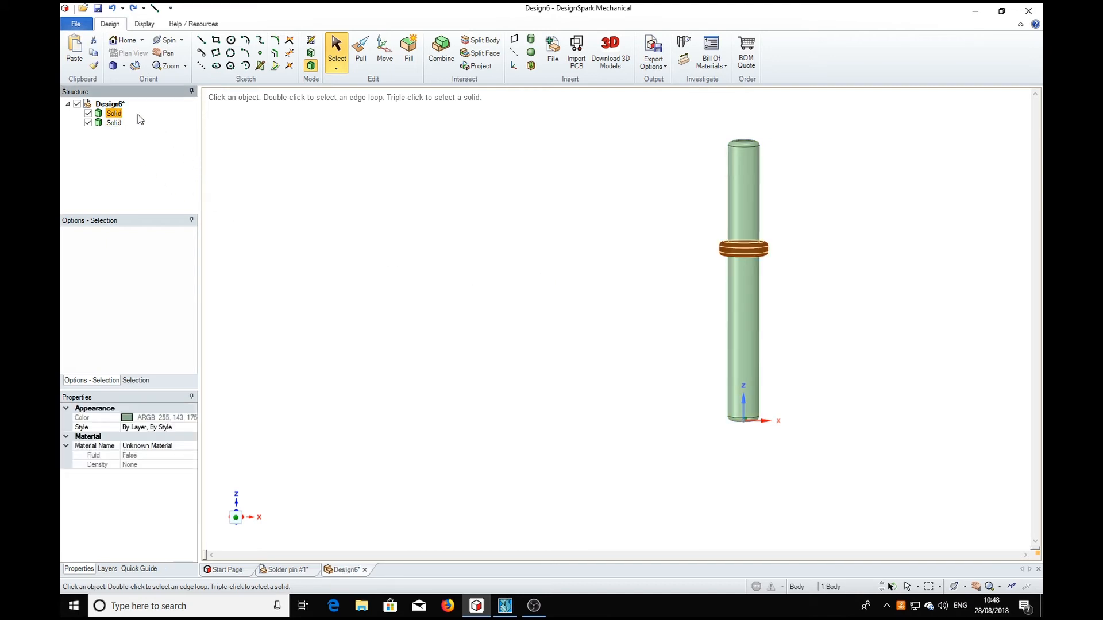
left_click(115, 122, "ctrl")
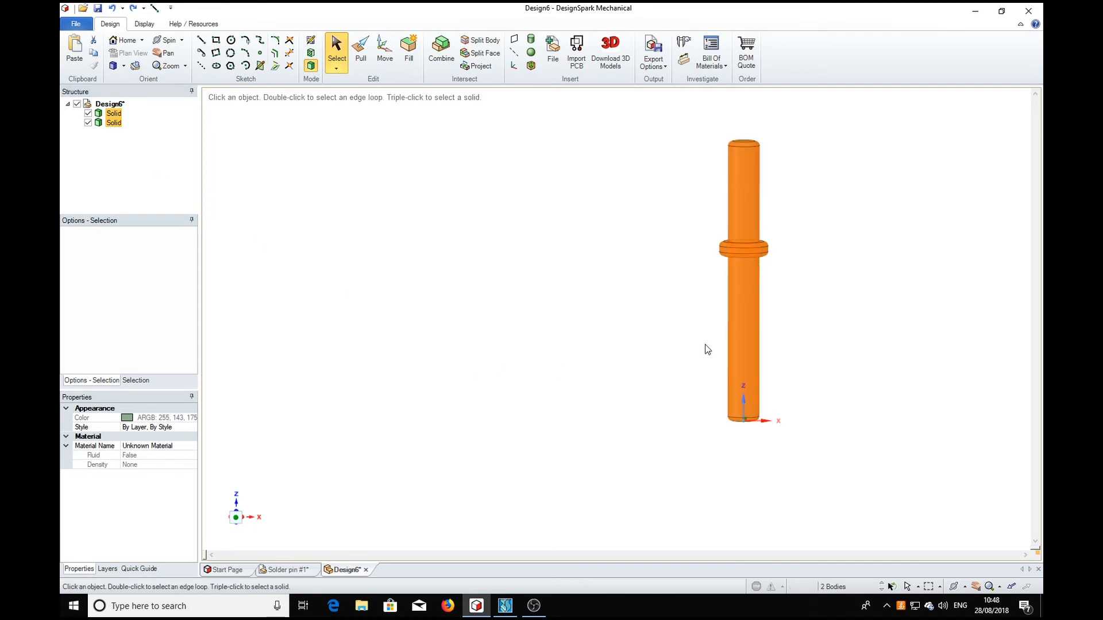
left_click(482, 319)
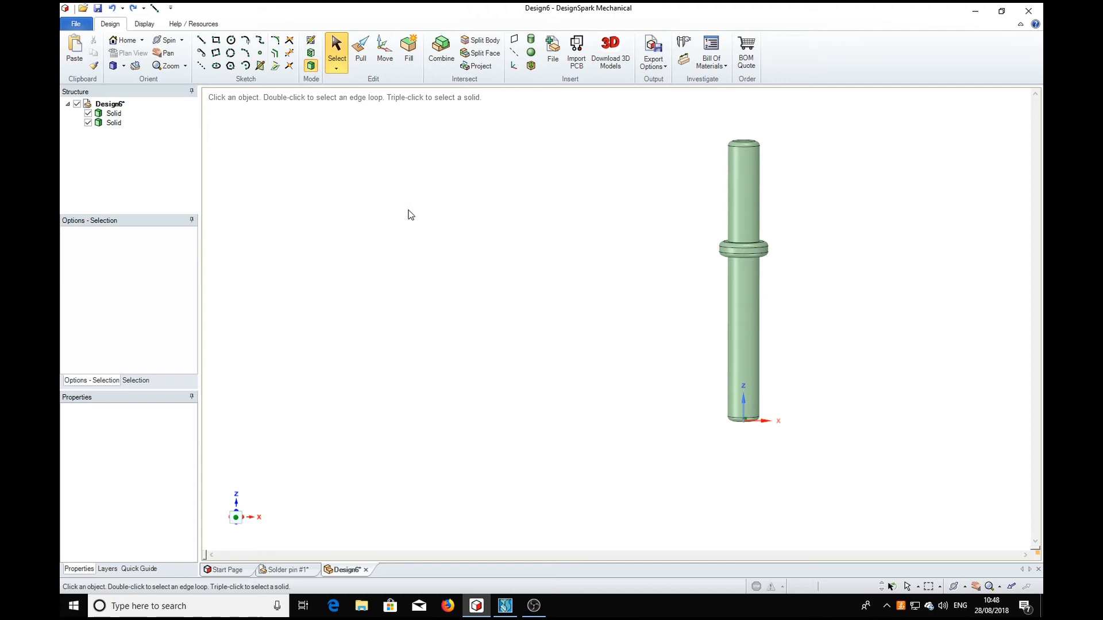
Select all solids and combine the collar and shaft into a single body.
left_click(336, 68)
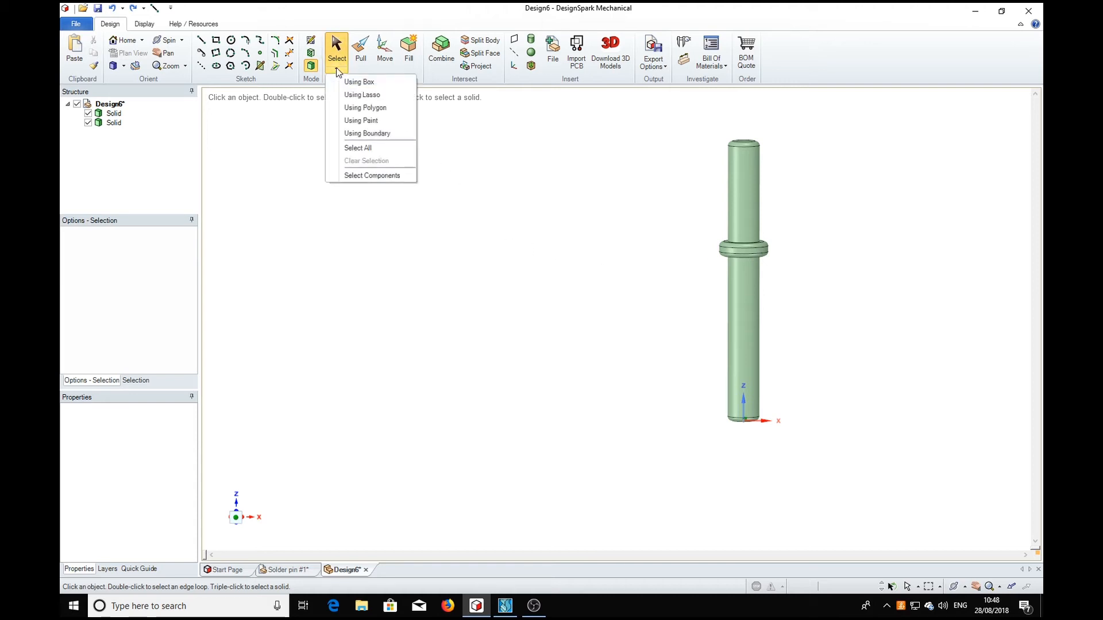
left_click(360, 150)
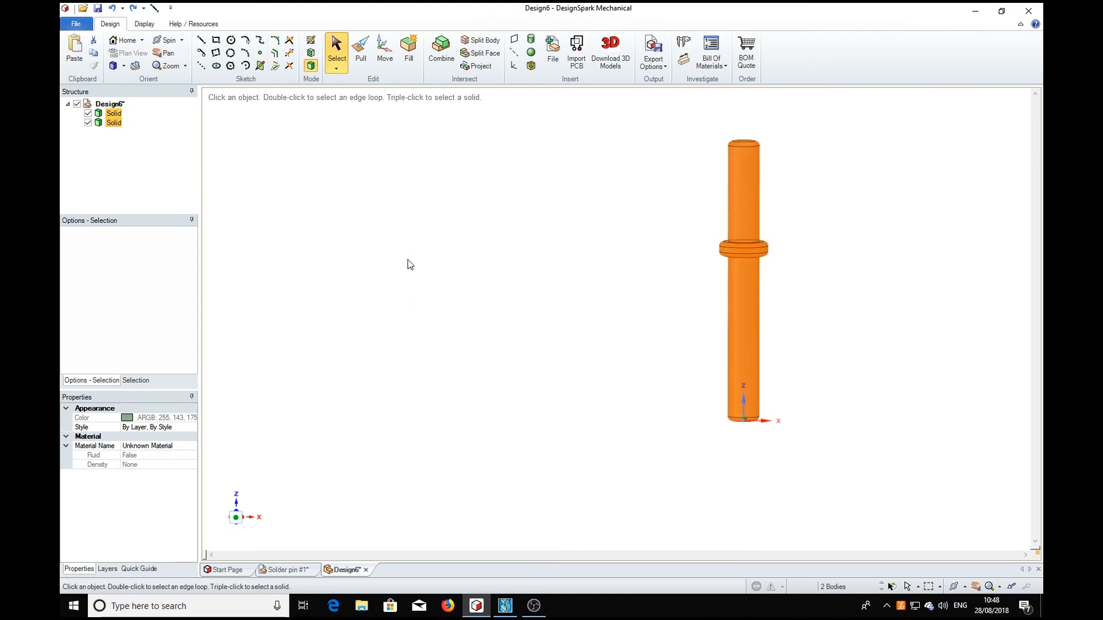
left_click(444, 49)
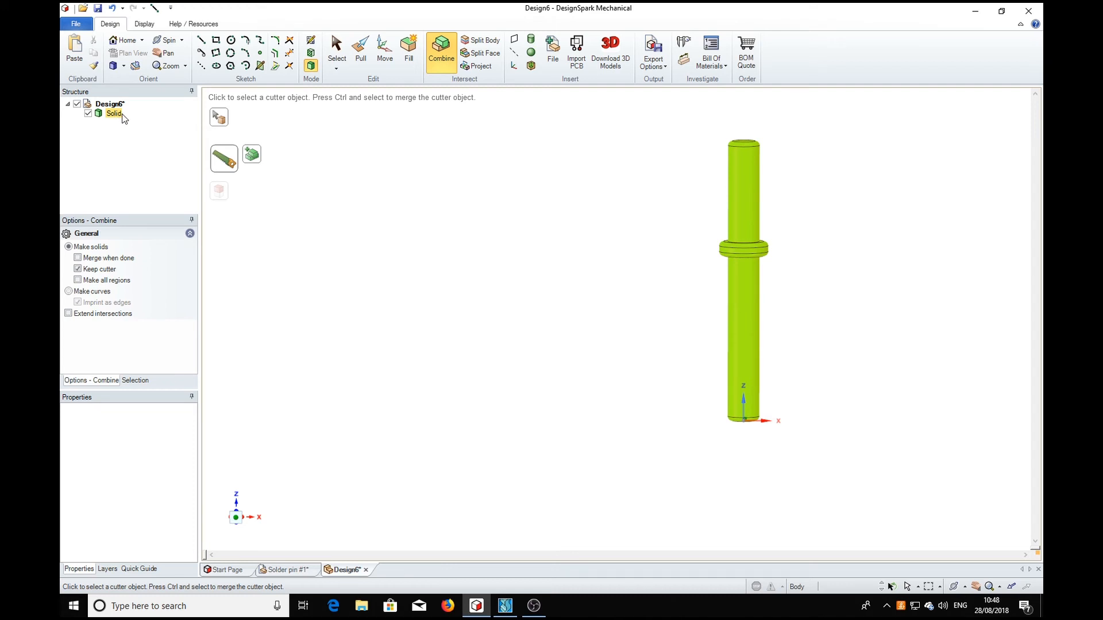
left_click(511, 330)
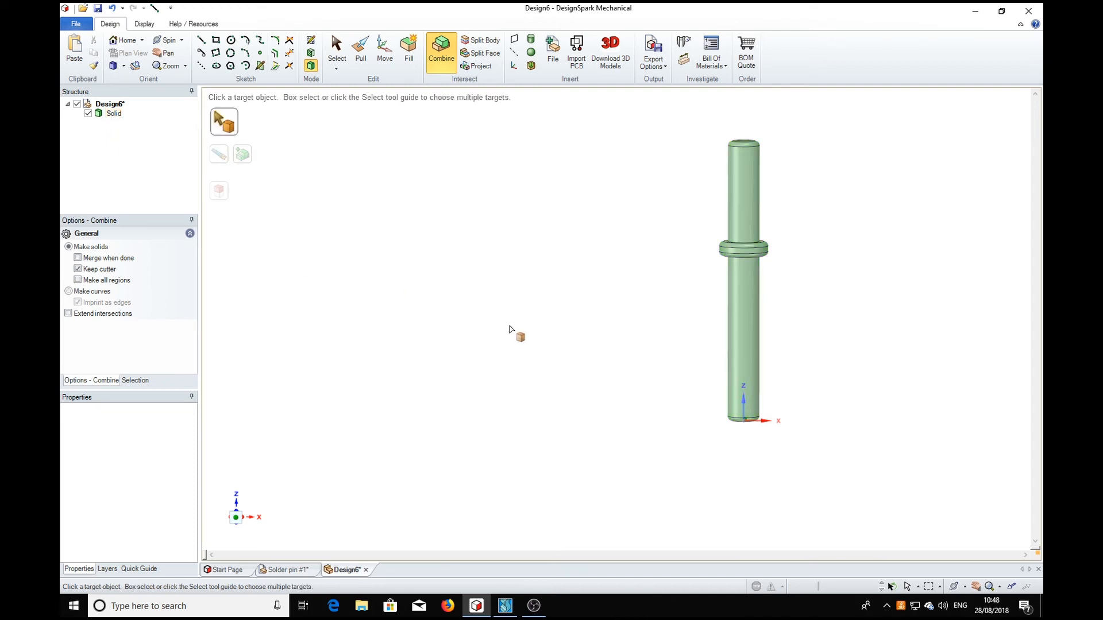
left_click(113, 114)
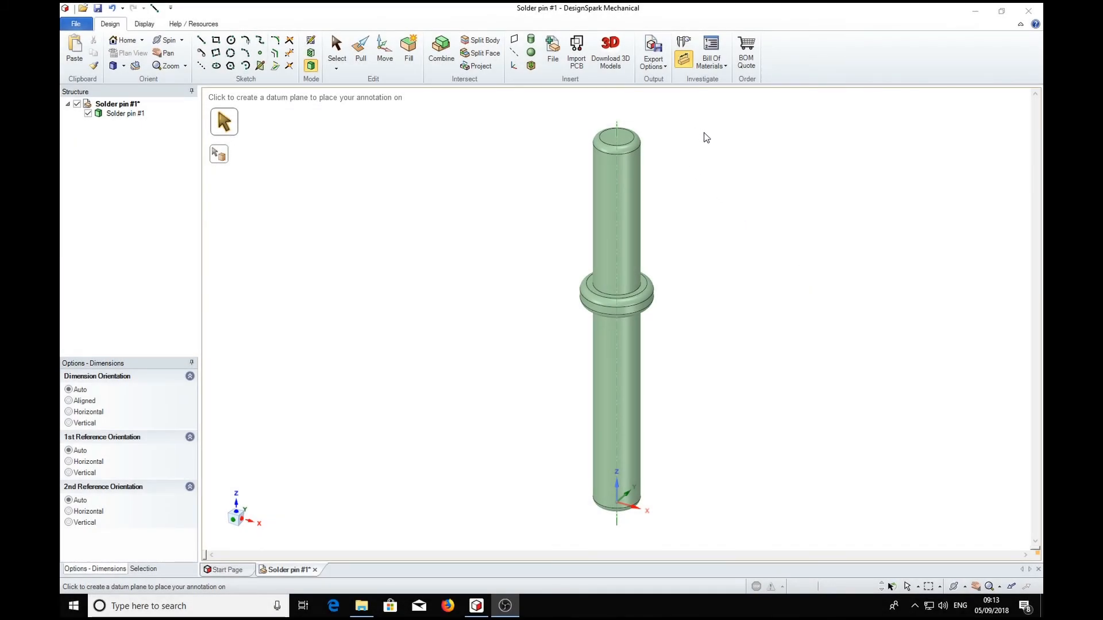
Create a plane on the pin's top face and move it 3 mm down along the shaft.
key("s")
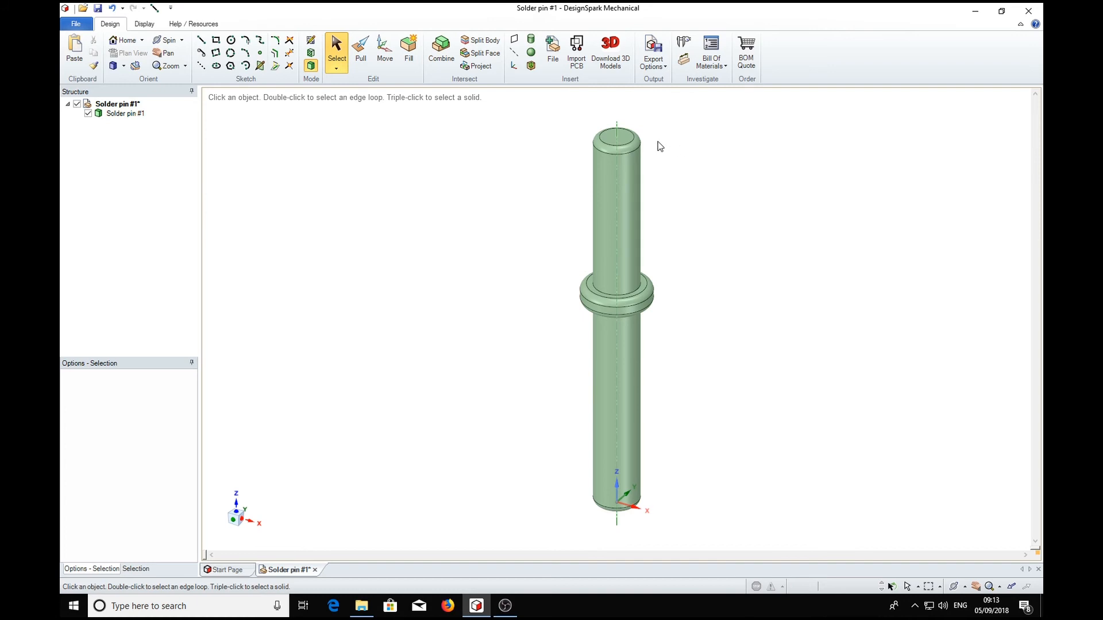
left_click(616, 138)
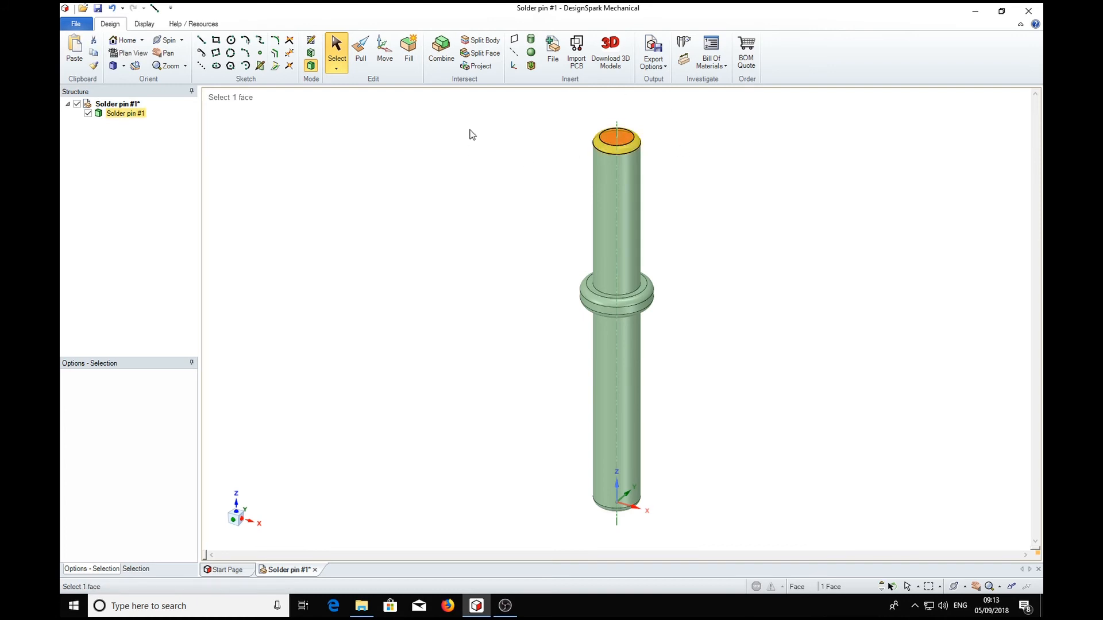
left_click(514, 39)
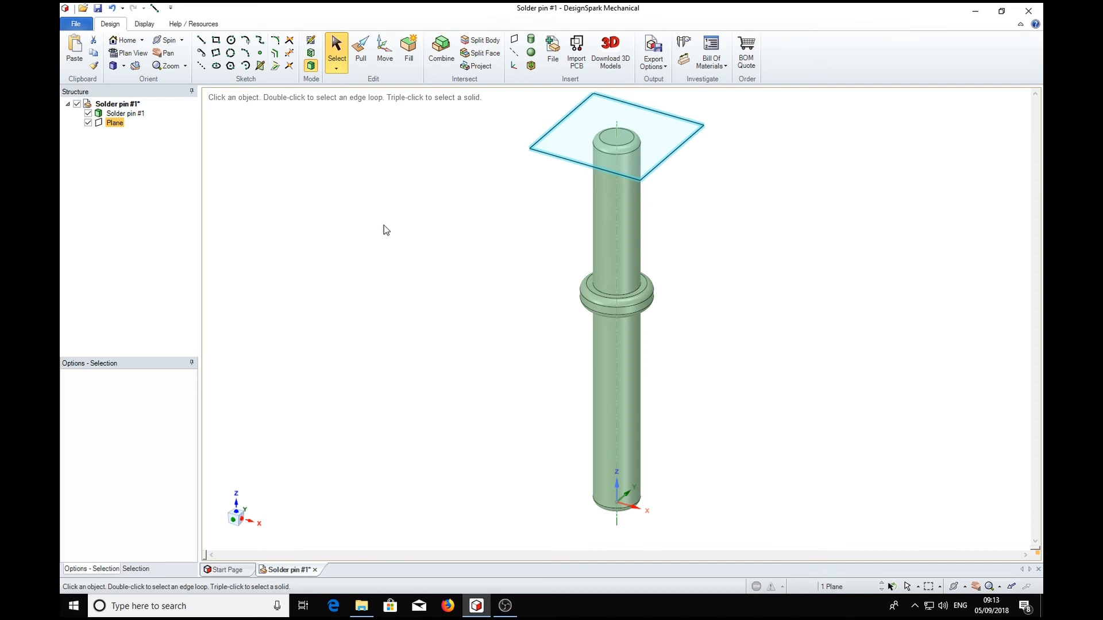
left_click(384, 56)
left_click_drag(619, 101, 624, 197)
type("3")
key("Return")
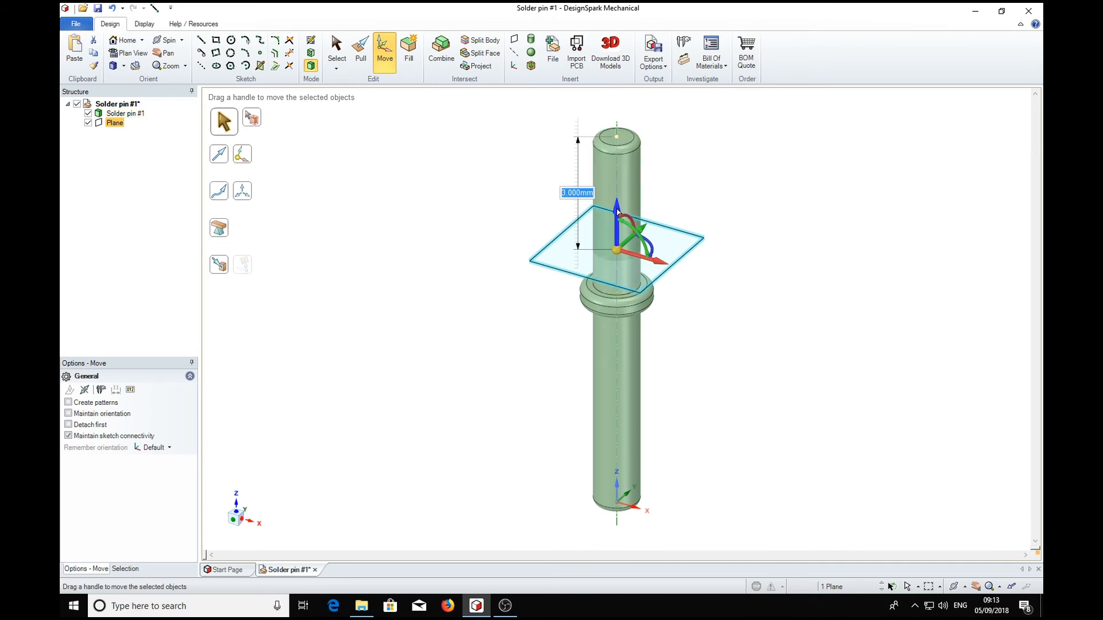
Copy the reference plane upward along the shaft, placing the copy 2.5 mm below the pin's top face.
left_click(618, 213)
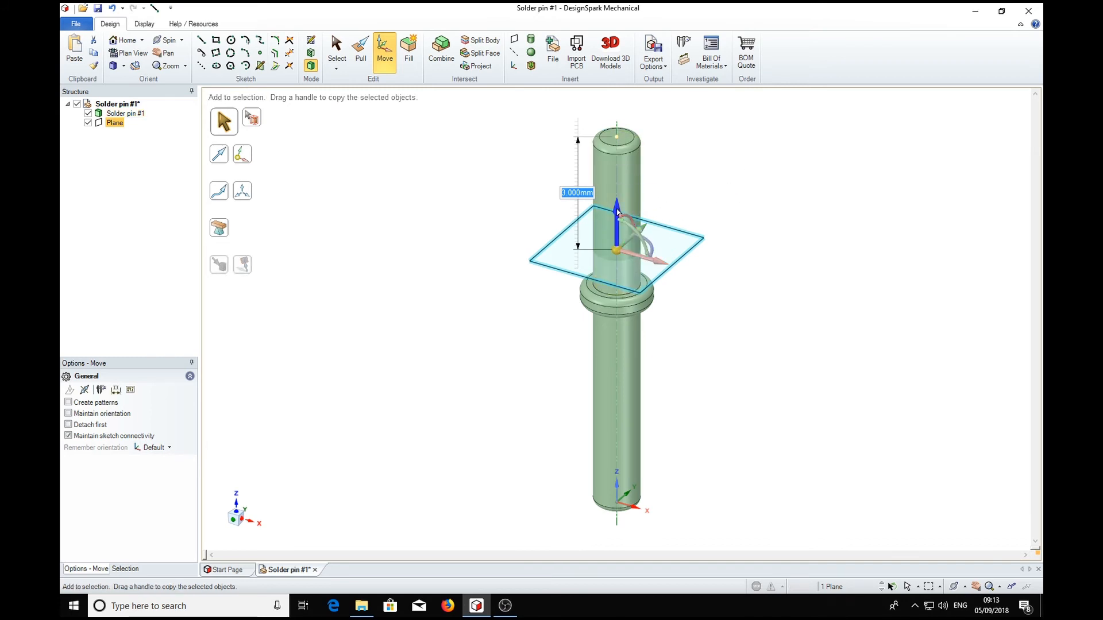
right_click(617, 189, "ctrl")
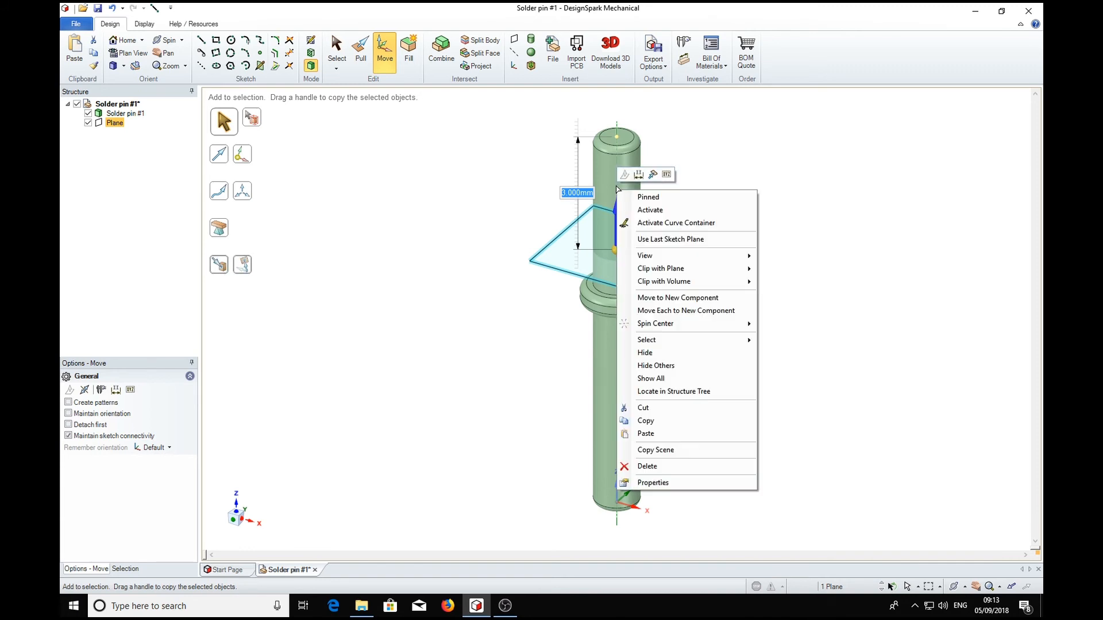
left_click(781, 180)
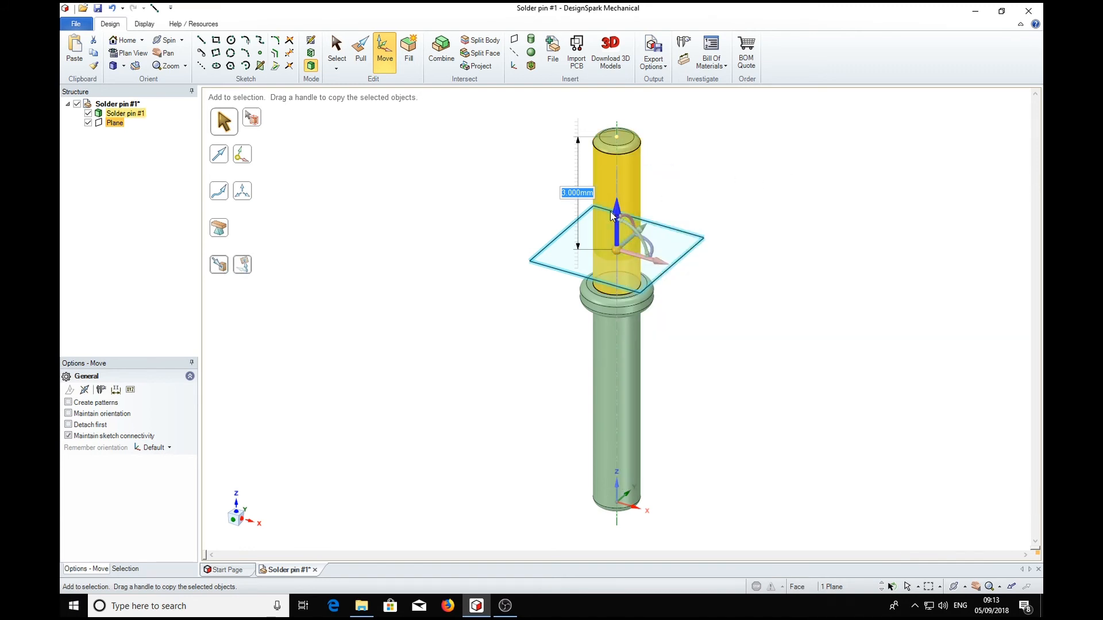
left_click_drag(624, 216, 620, 180, "ctrl")
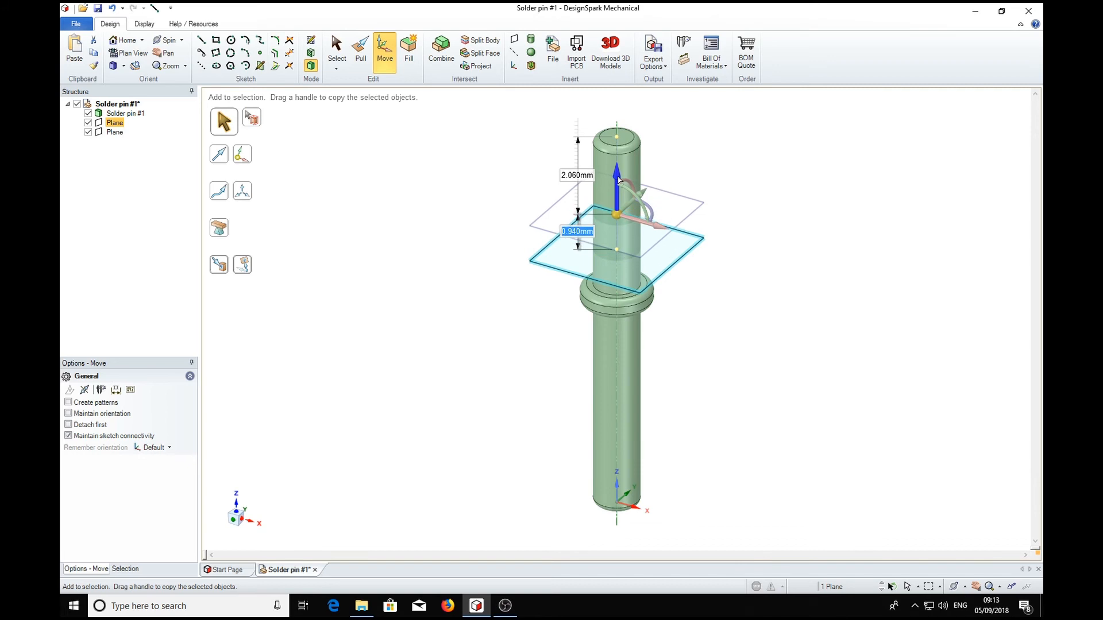
type("2.5")
key("Return")
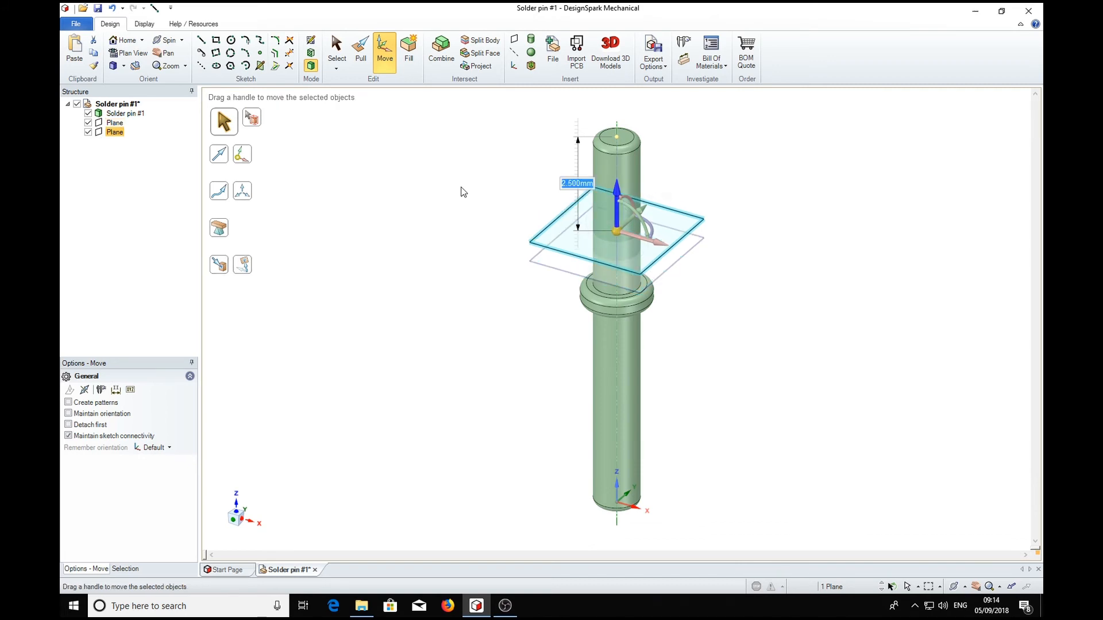
left_click(457, 190)
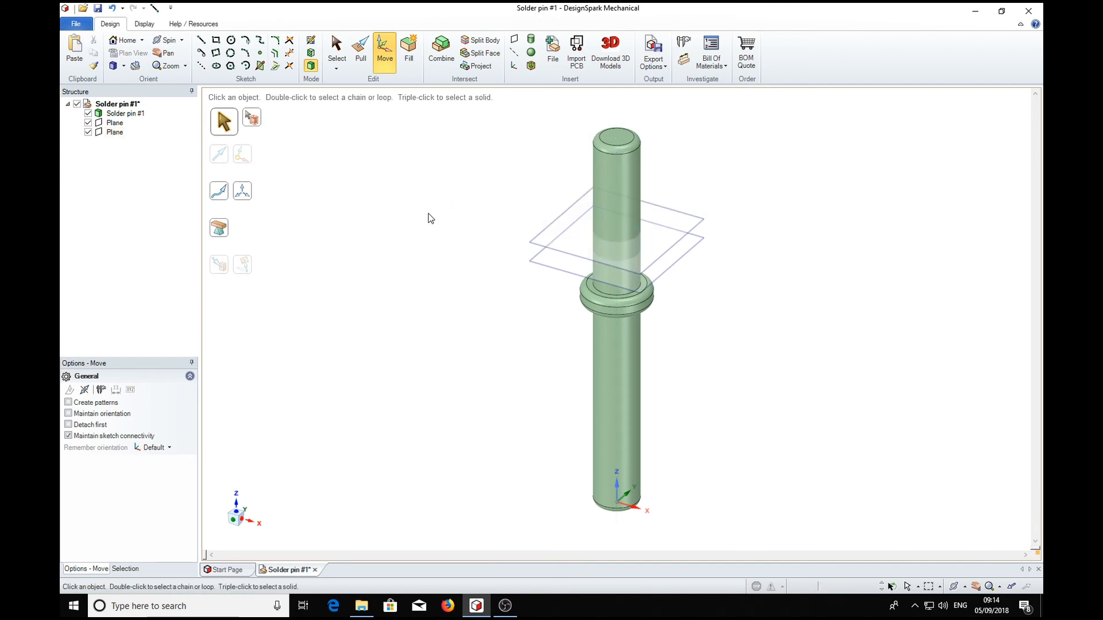
Split the pin body at the lower plane, and split the resulting upper piece at the upper plane.
left_click(485, 42)
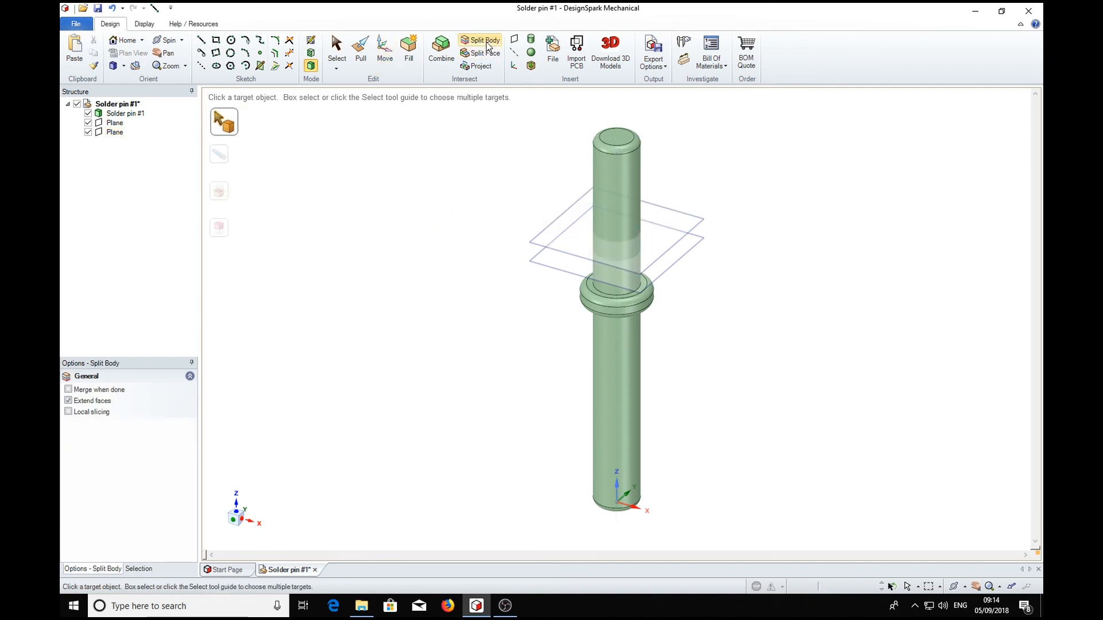
left_click(618, 182)
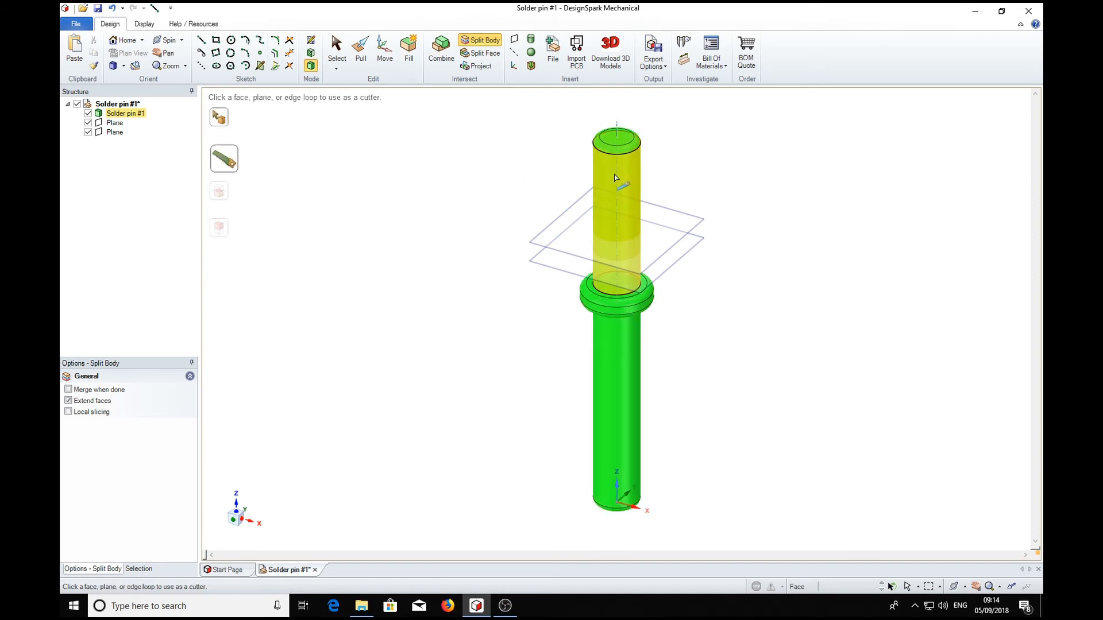
left_click(540, 266)
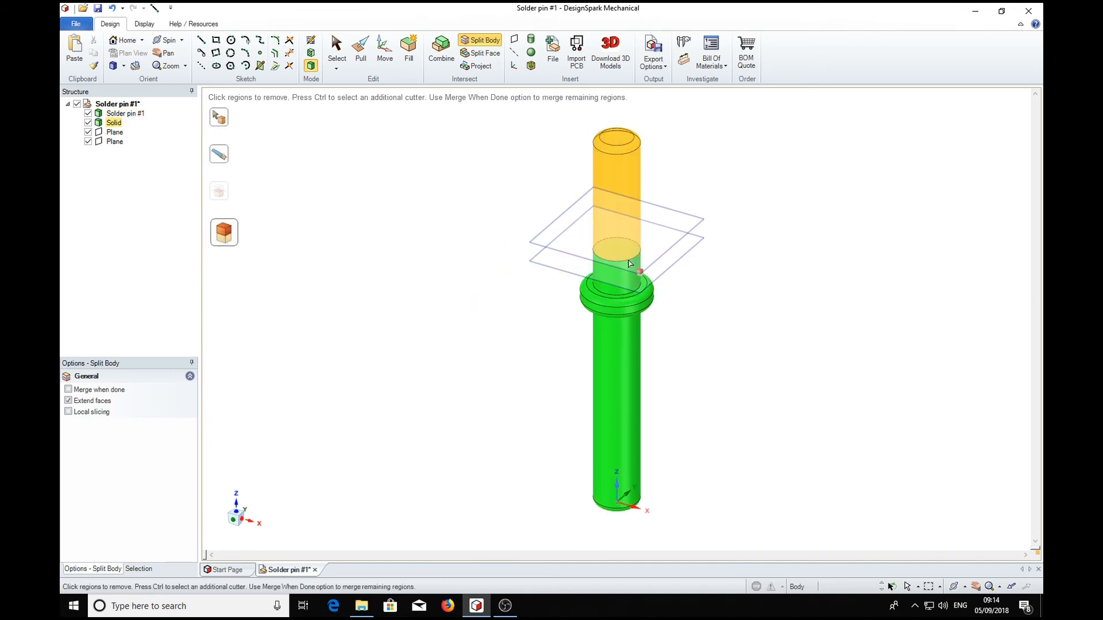
left_click(480, 40)
left_click(616, 180)
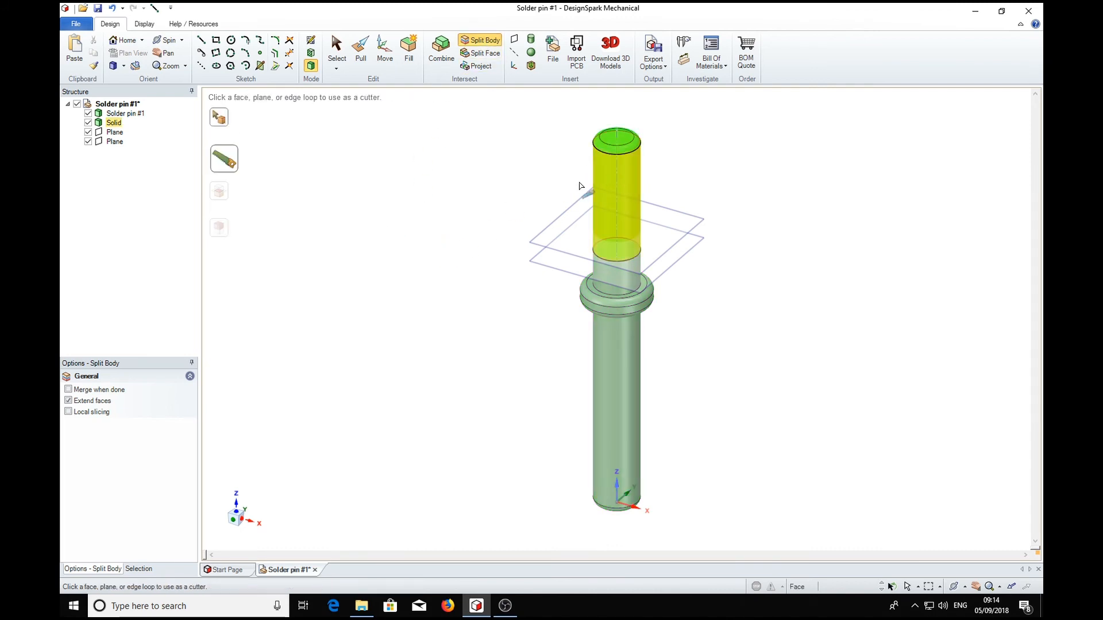
left_click(538, 247)
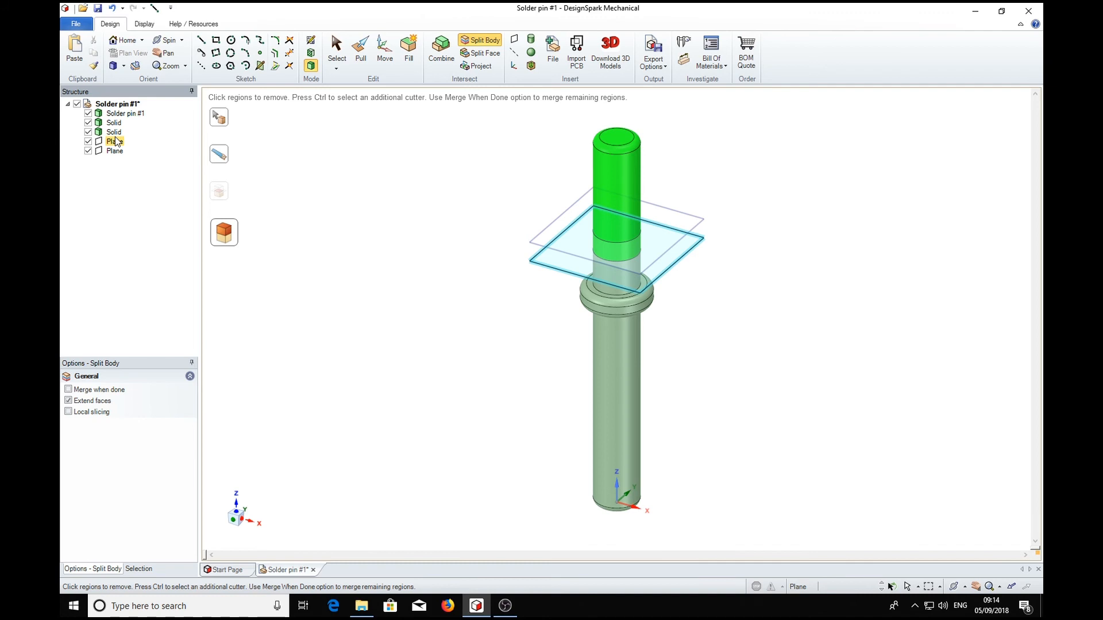
Delete both reference planes from the design.
left_click(341, 41)
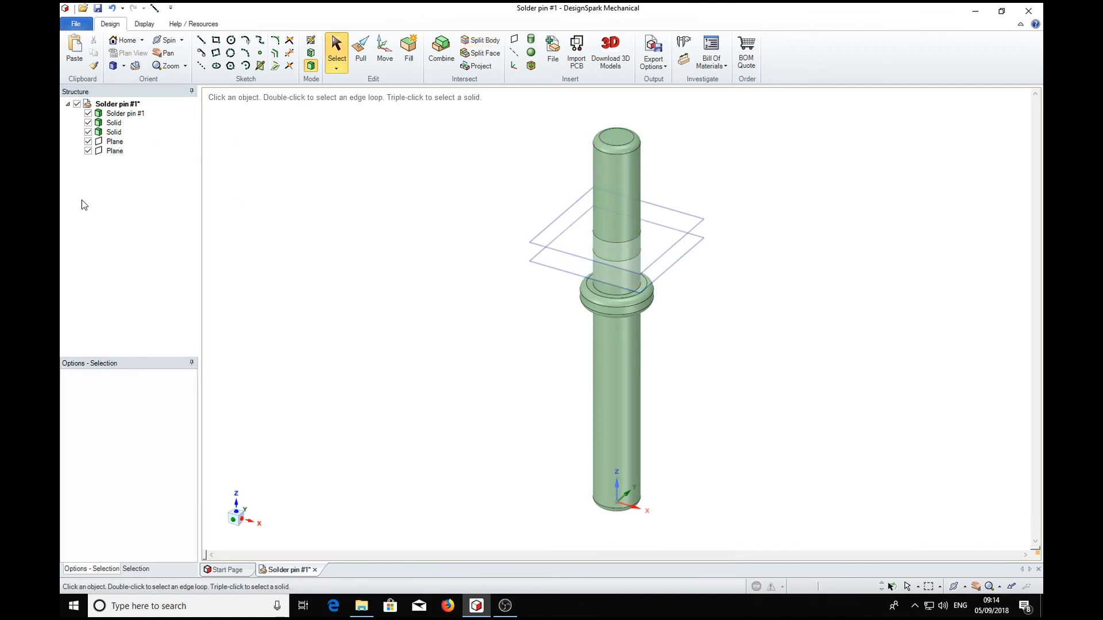
left_click(115, 151)
left_click(115, 143, "ctrl")
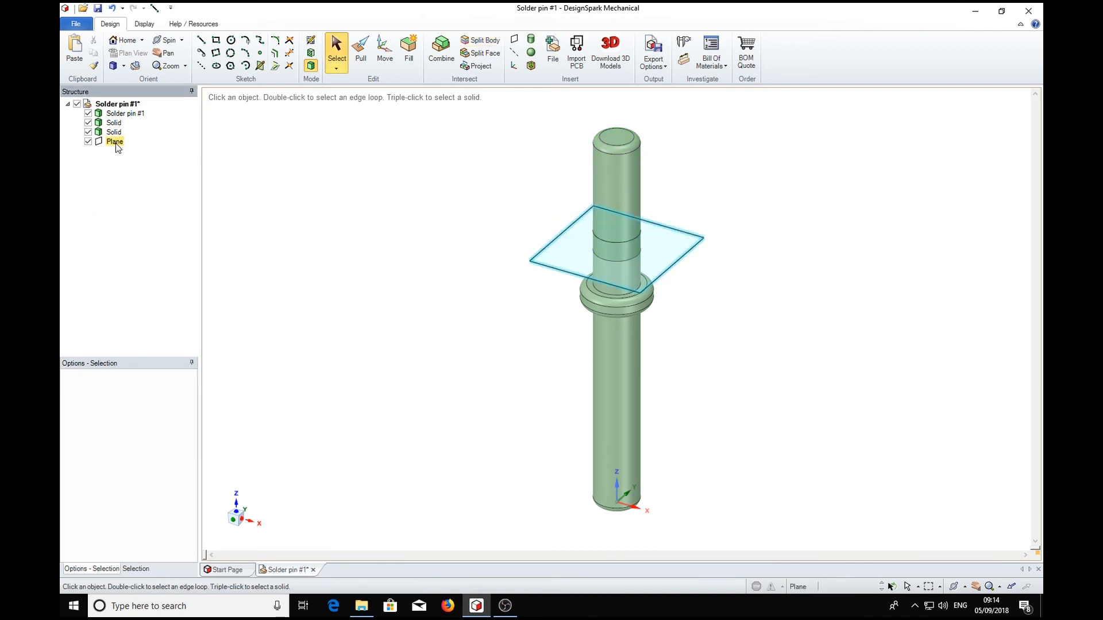
key("Delete")
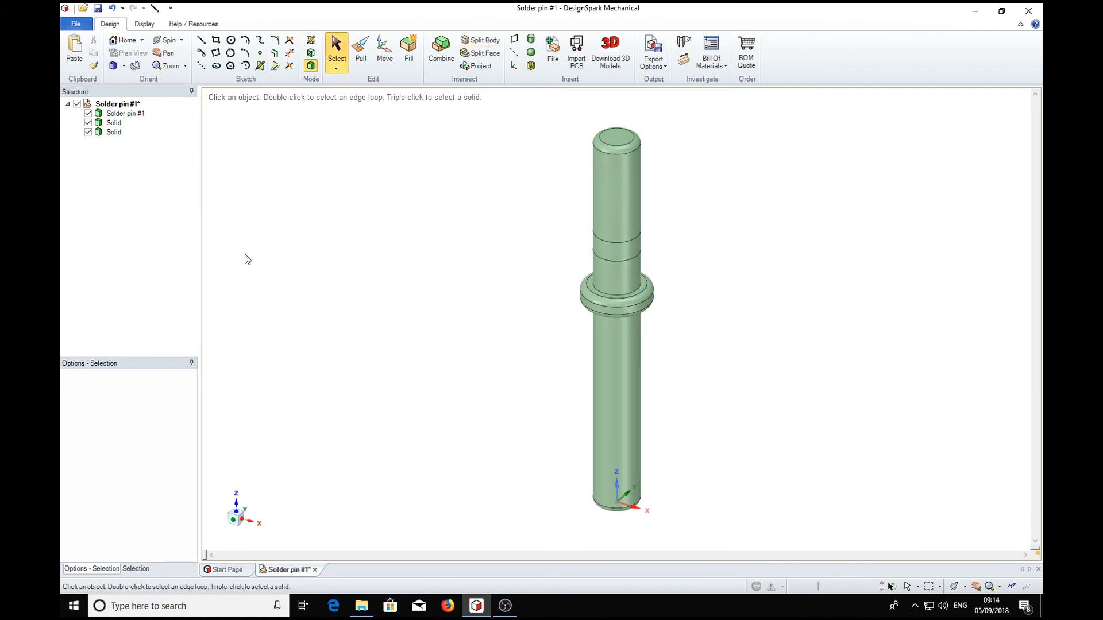
Pull the short shaft segment between the two splits to a radius of 0.85 mm to form a second collar.
left_click(619, 249)
left_click(360, 51)
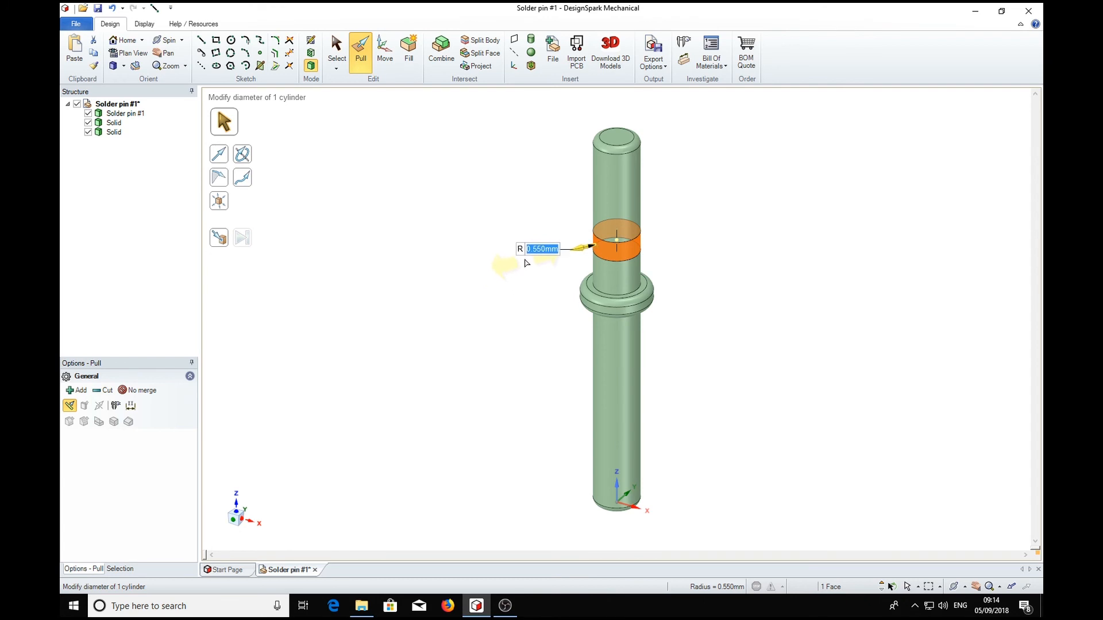
key("BackSpace")
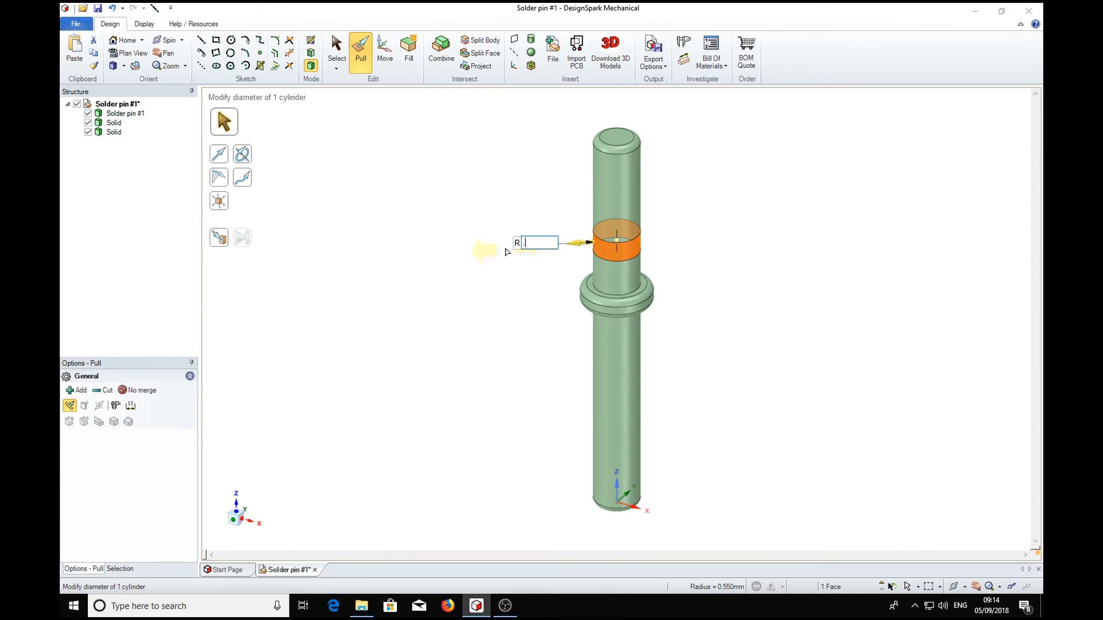
type(".8")
type("550mm")
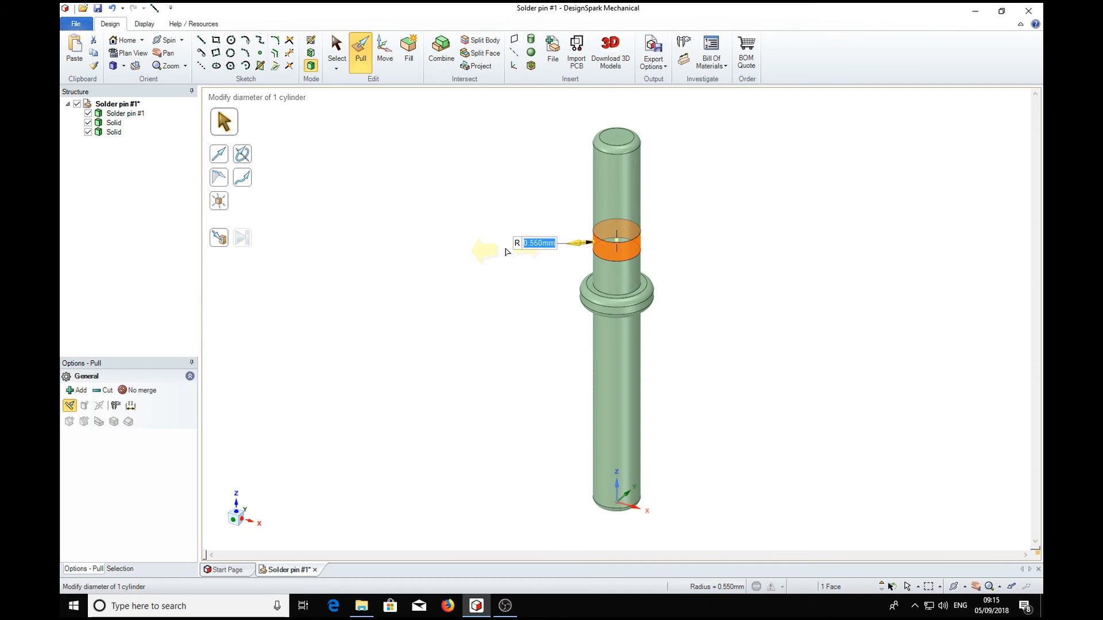
key("Return")
left_click(887, 347)
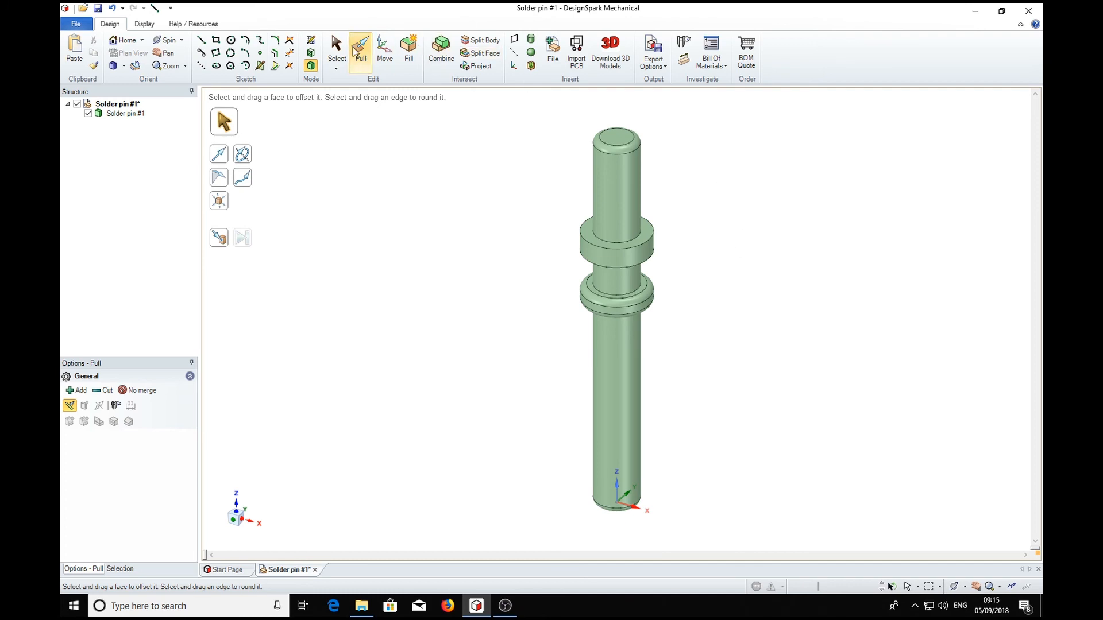
Round the upper and lower outer edges of the second collar with a 0.15 mm radius and clear the selection.
left_click(645, 234)
left_click(652, 243)
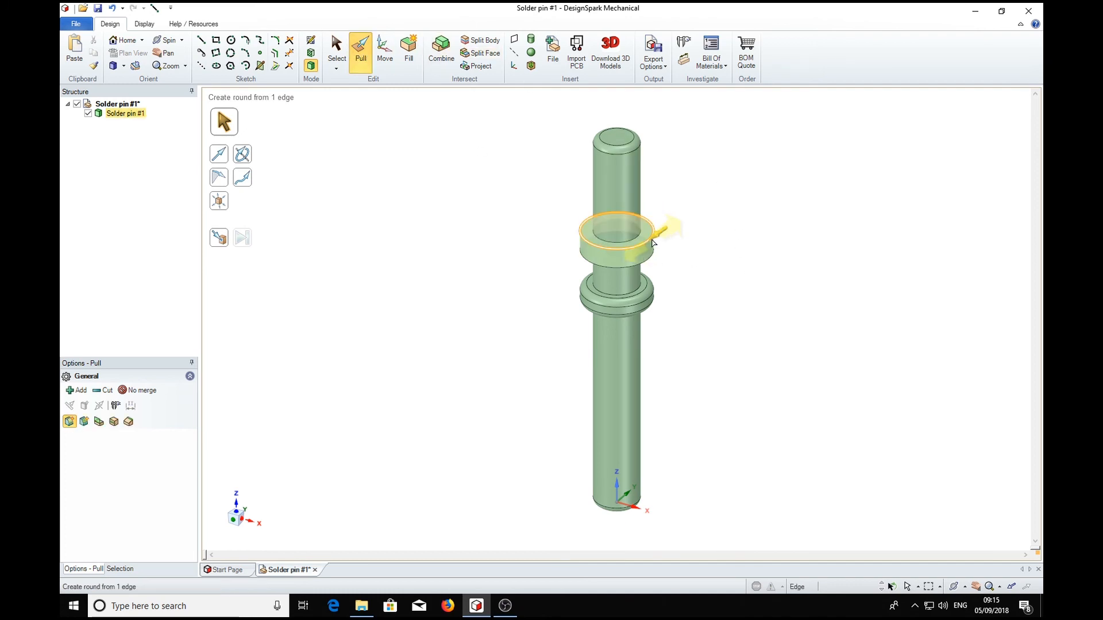
left_click_drag(650, 246, 647, 247)
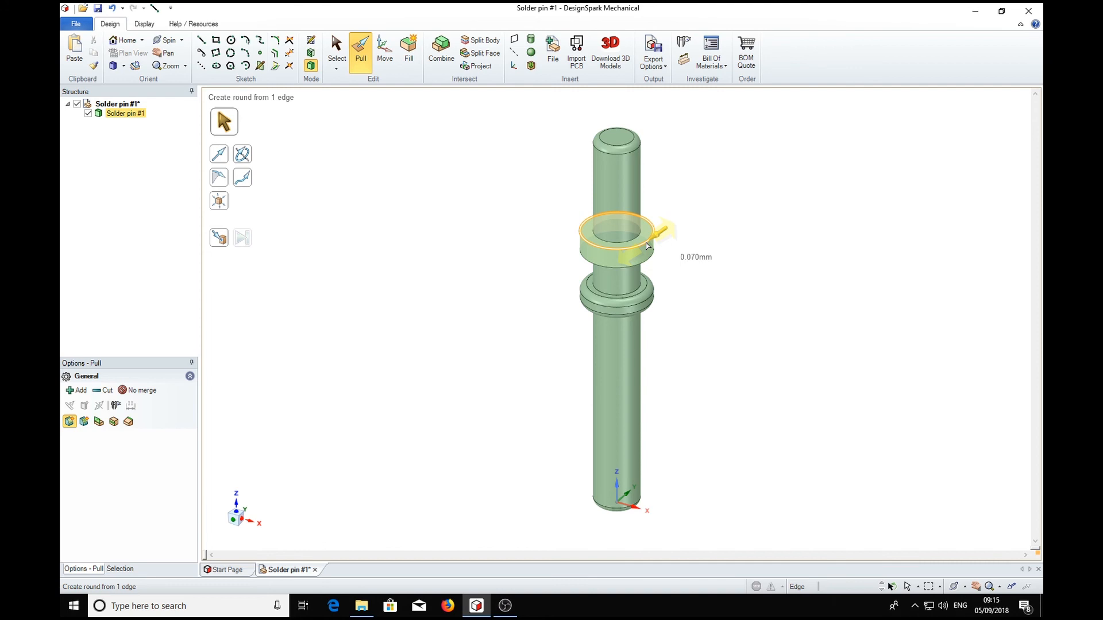
key("space")
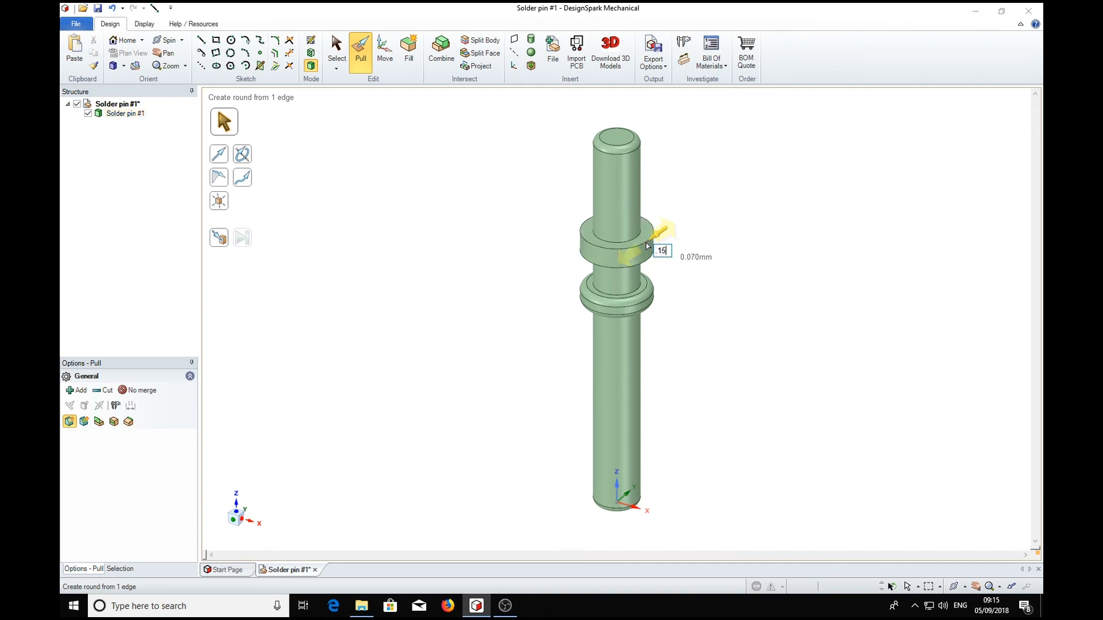
key("Return")
left_click(652, 262)
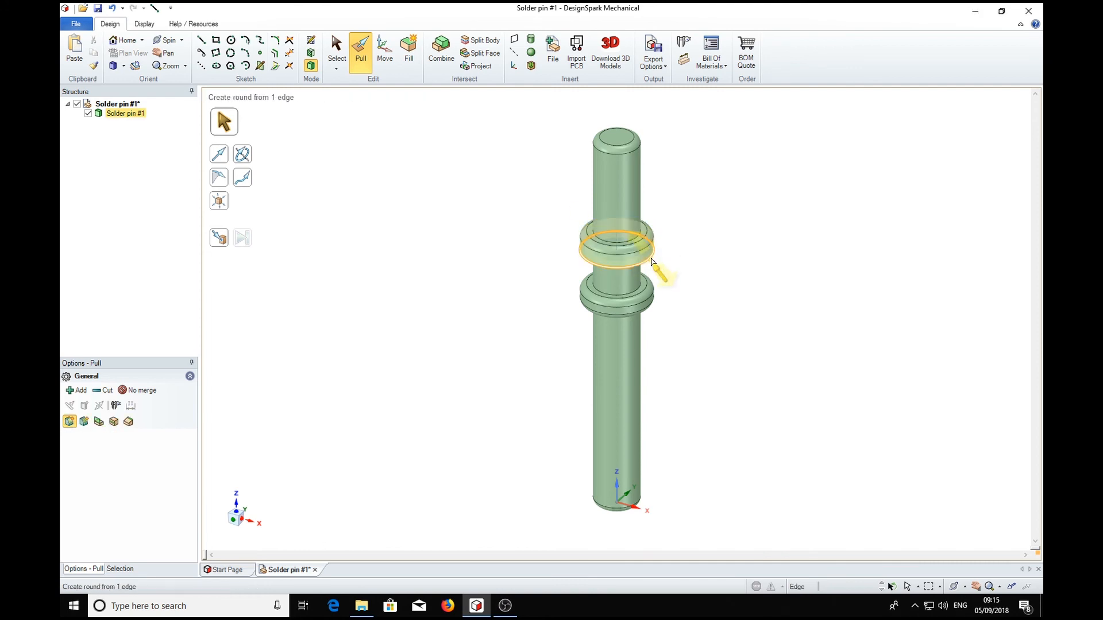
key("space")
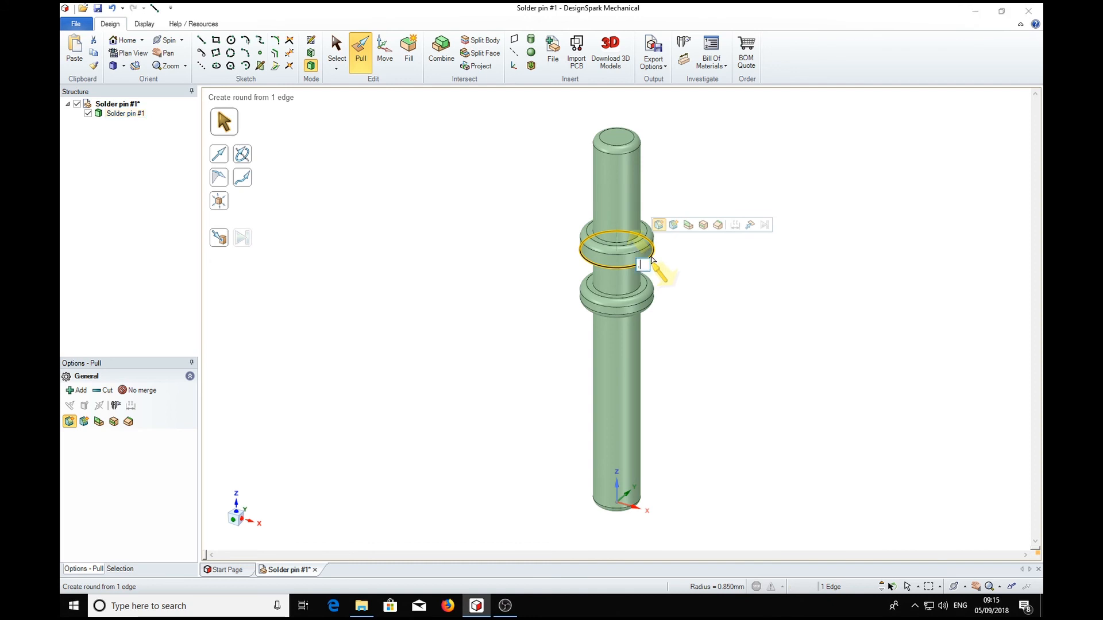
key("Return")
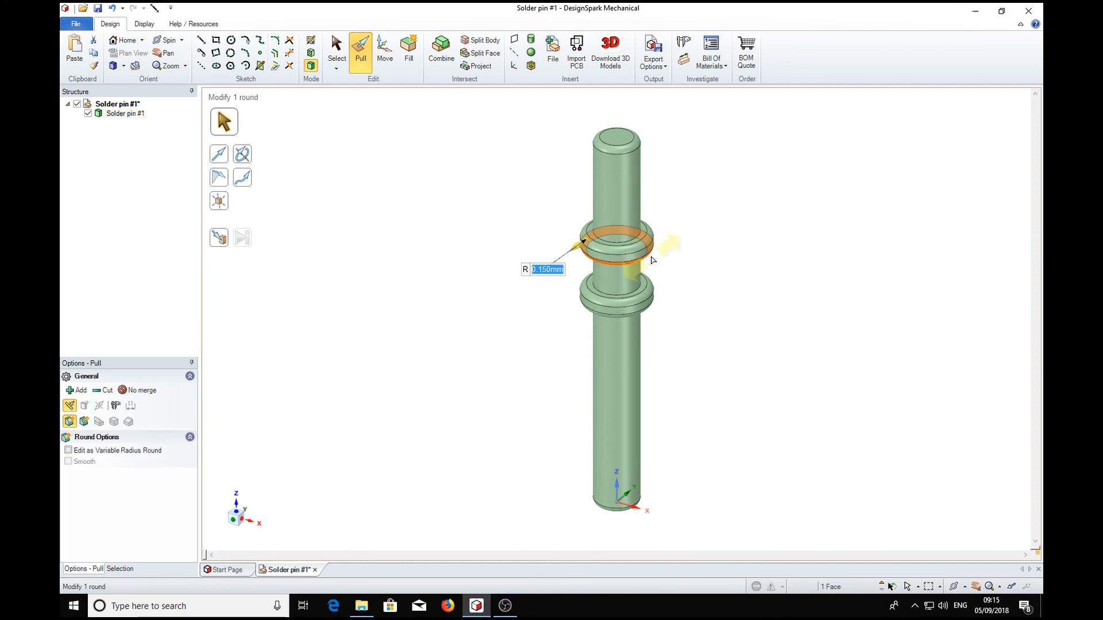
left_click(732, 300)
mouse_move(732, 300)
middle_mouse_down()
mouse_move(749, 298)
mouse_move(756, 217)
mouse_move(718, 253)
mouse_move(773, 253)
mouse_move(770, 298)
middle_mouse_up()
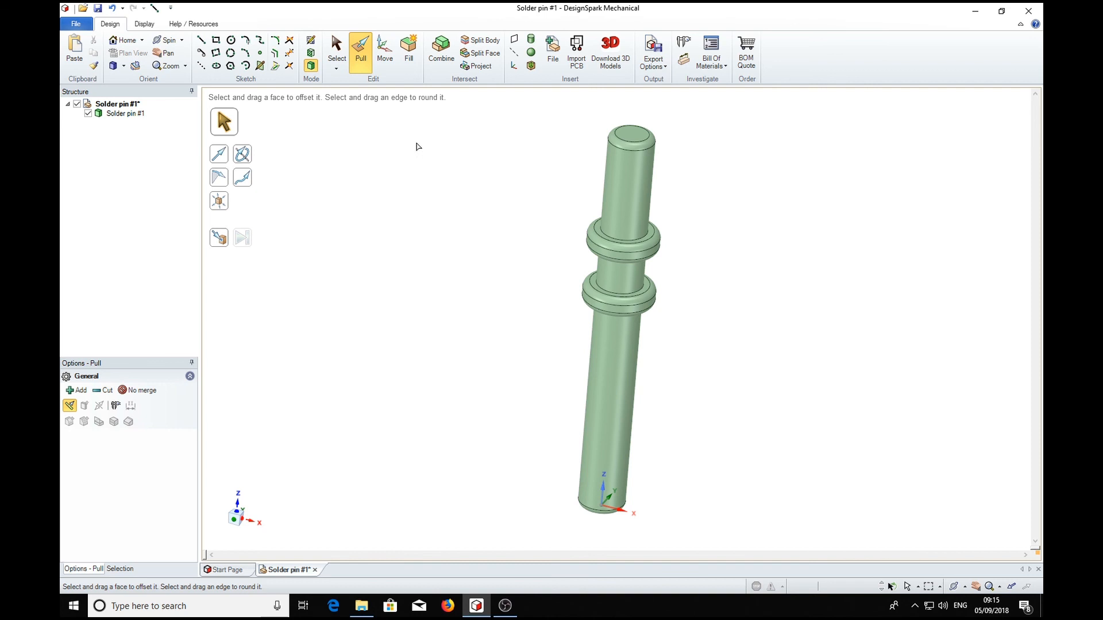
mouse_move(734, 177)
middle_mouse_down()
mouse_move(701, 243)
mouse_move(639, 119)
mouse_move(741, 133)
middle_mouse_up()
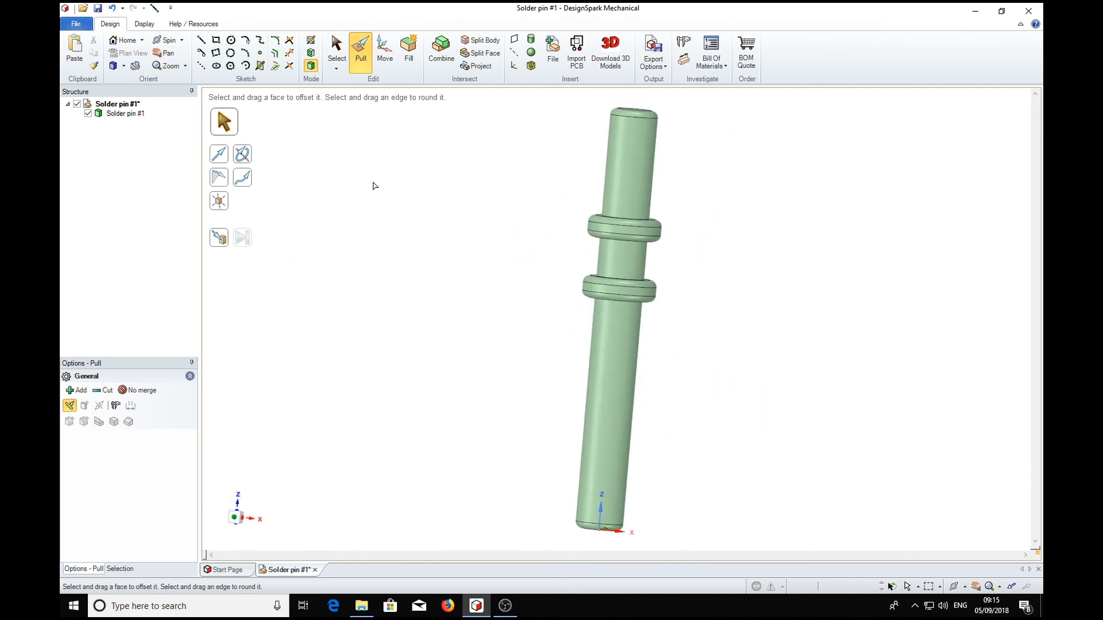
middle_click_drag(456, 155, 419, 173)
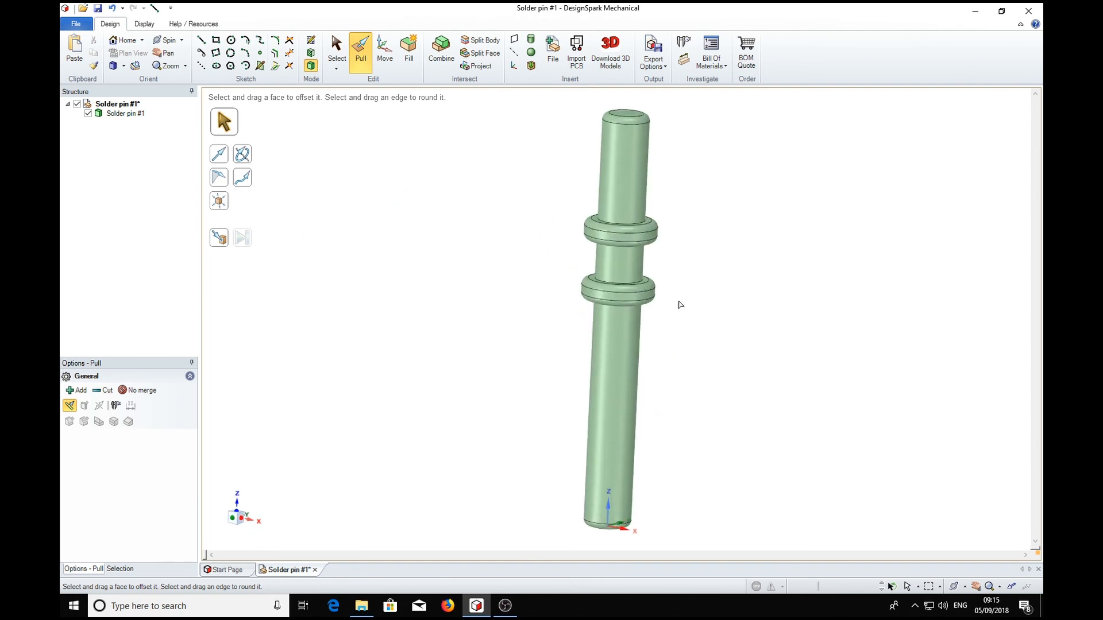
middle_click_drag(822, 271, 594, 432)
right_click(594, 432)
key("h")
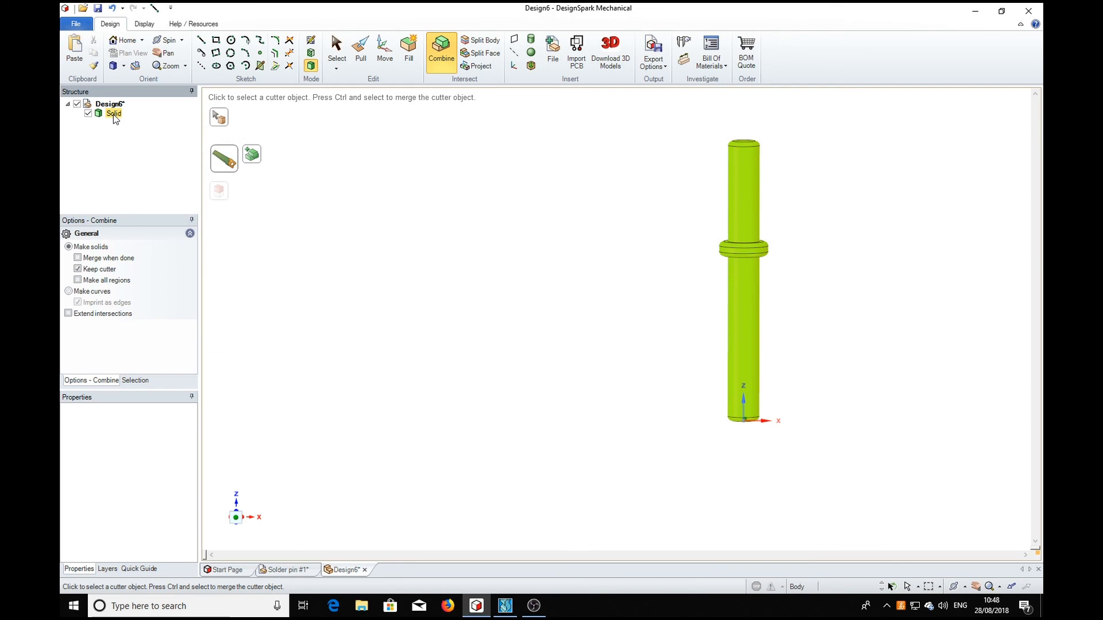
Rename the pin's solid in the Design6 structure as "Solder pin #1" and clear the selection.
right_click(114, 115)
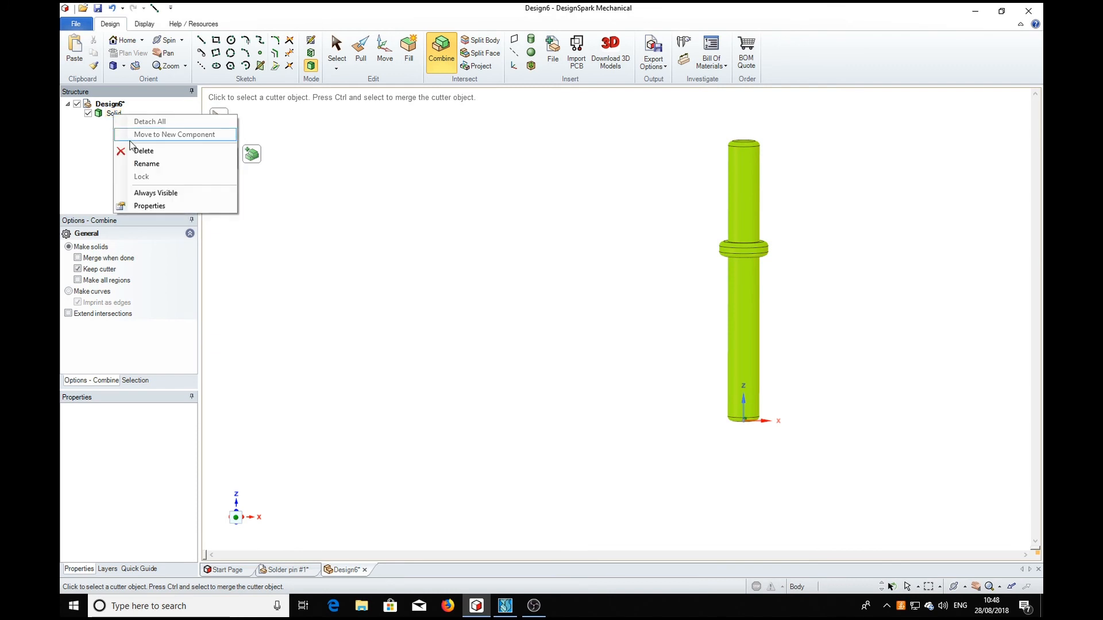
left_click(155, 193)
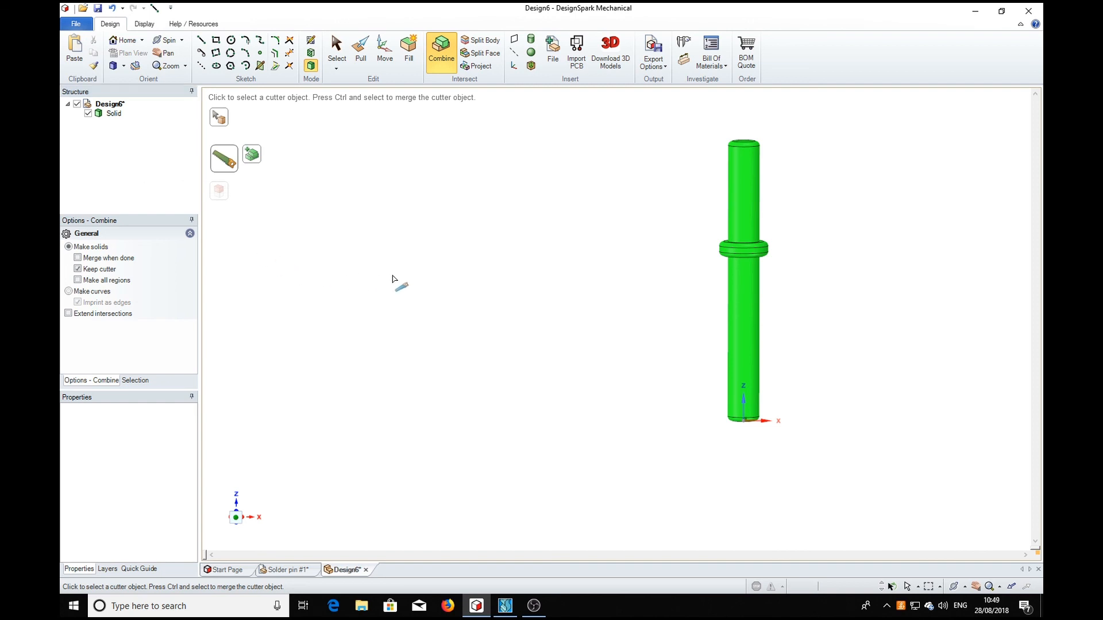
left_click(338, 58)
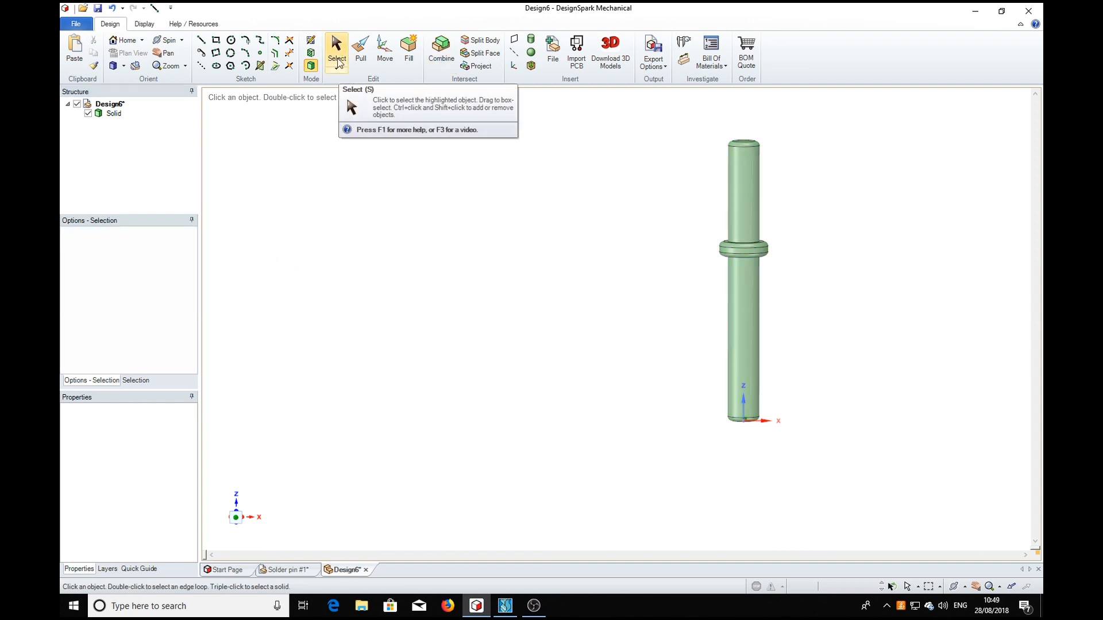
left_click(112, 113)
left_click(113, 114)
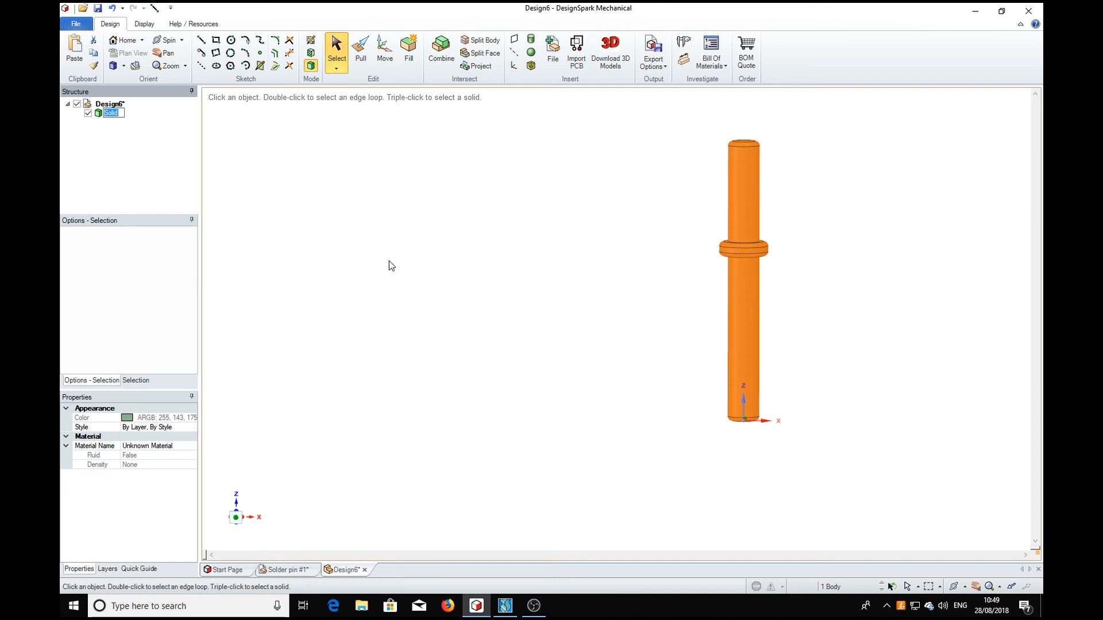
type("Solder pin #1")
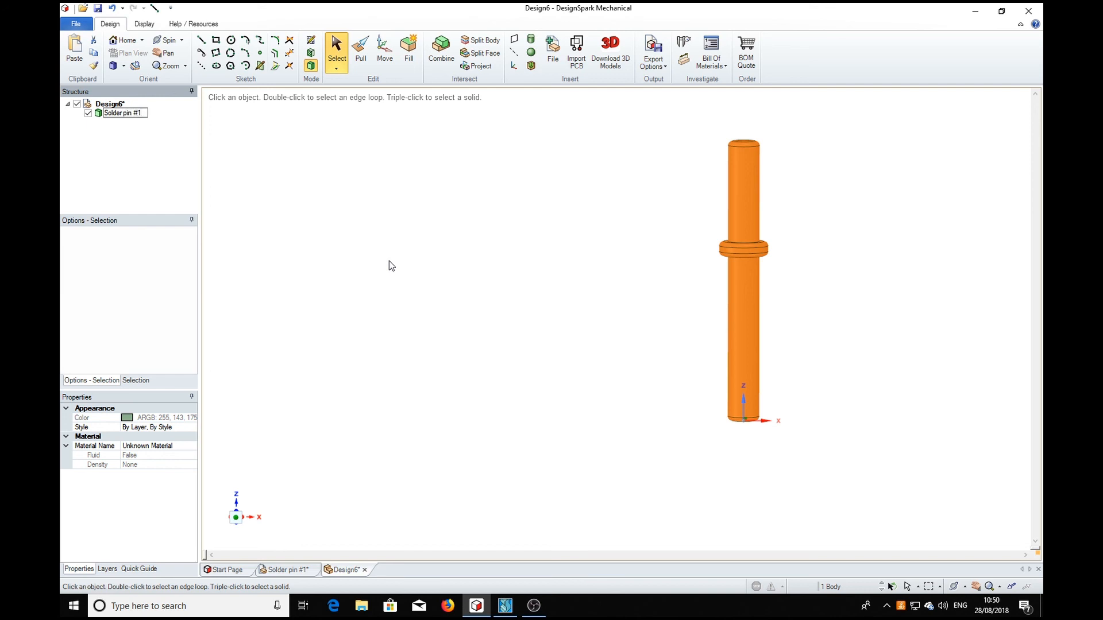
key("Return")
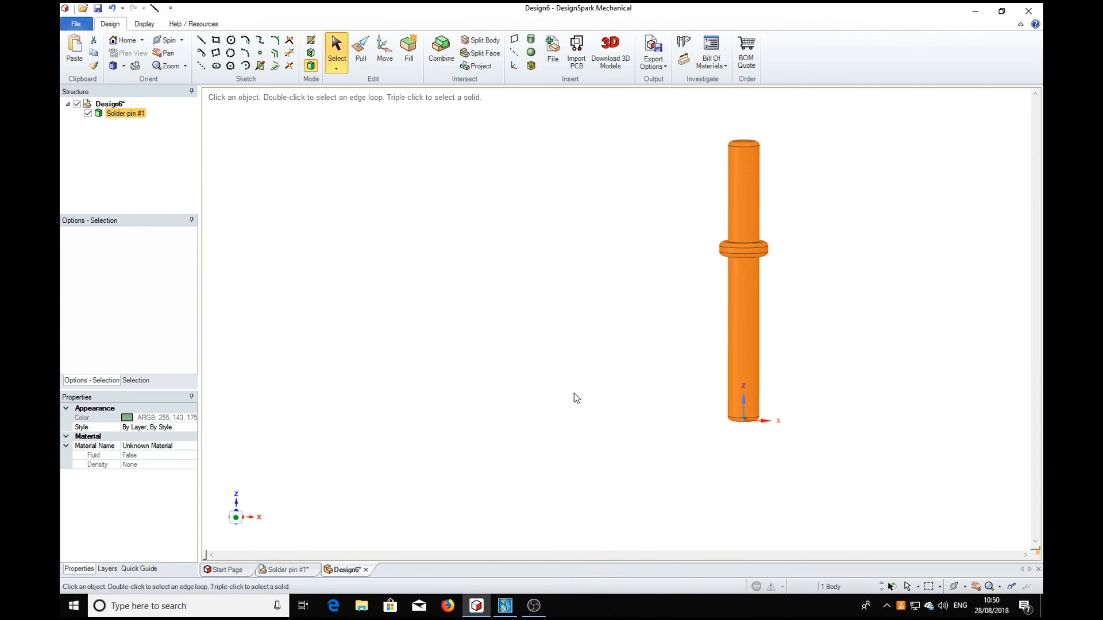
left_click(604, 376)
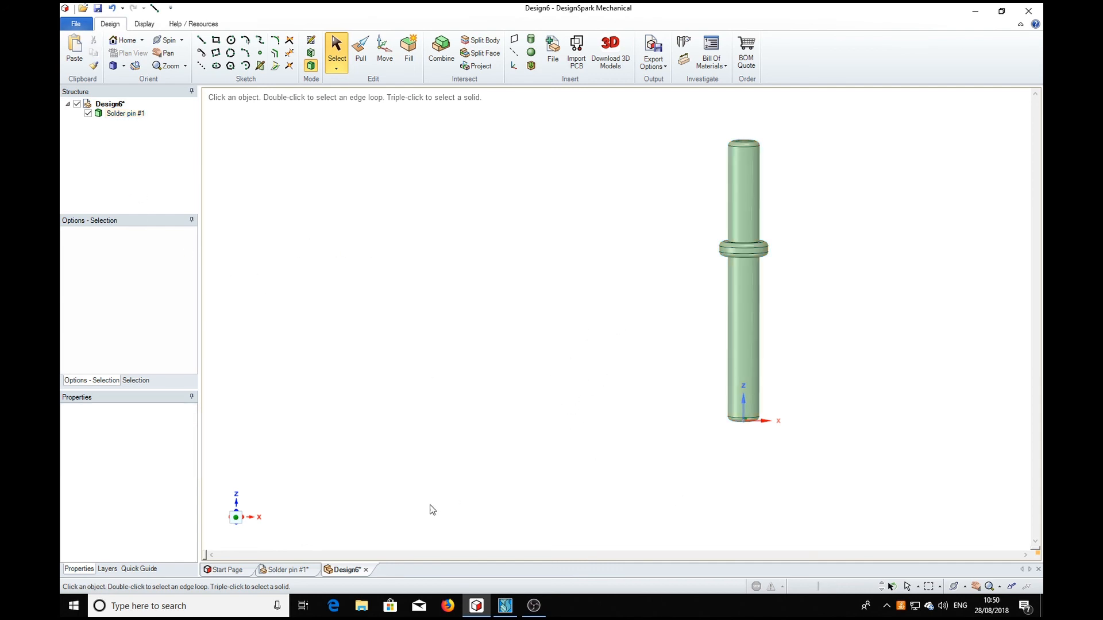